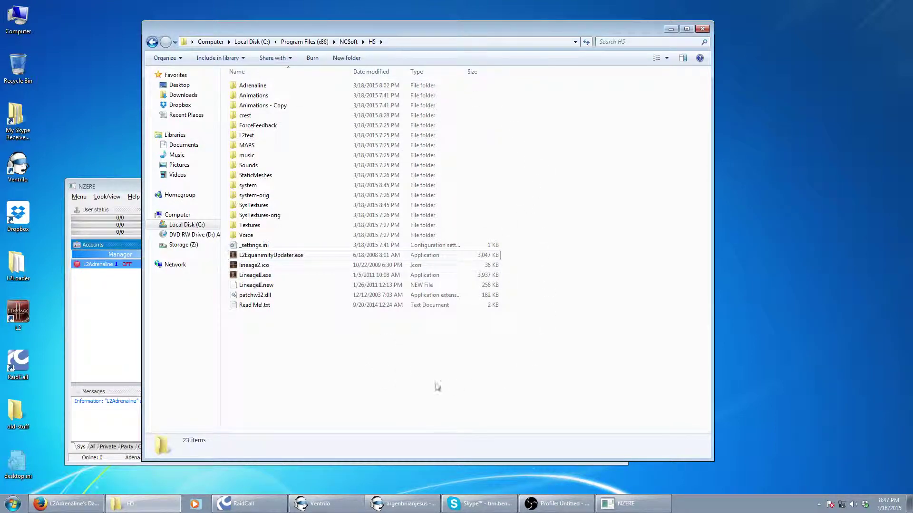
Browse into the Adrenaline folder, then return to the H5 game folder
left_click_drag(437, 386, 266, 82)
left_click(383, 397)
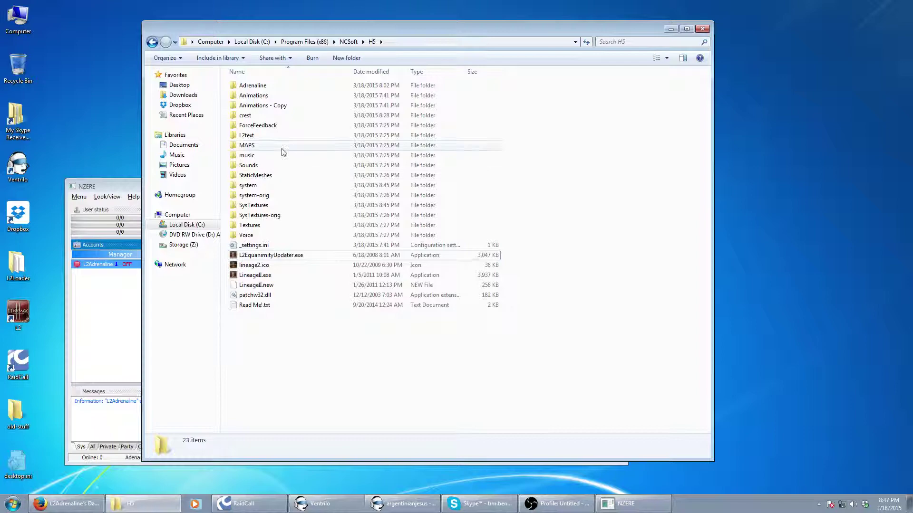
double_click(253, 86)
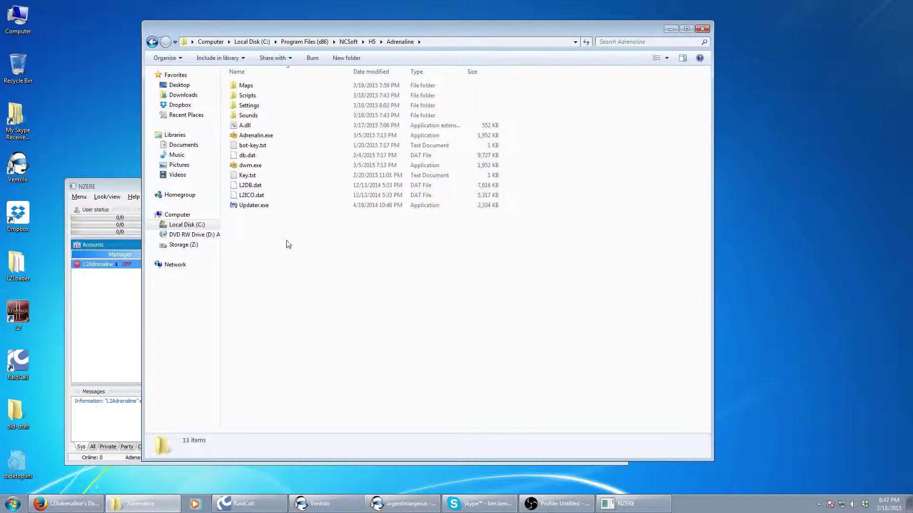
left_click_drag(299, 239, 284, 255)
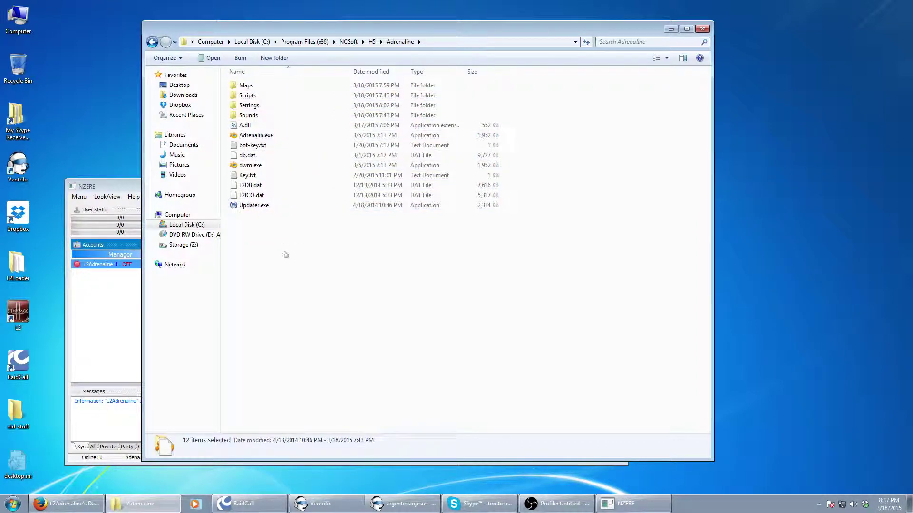
left_click(123, 331)
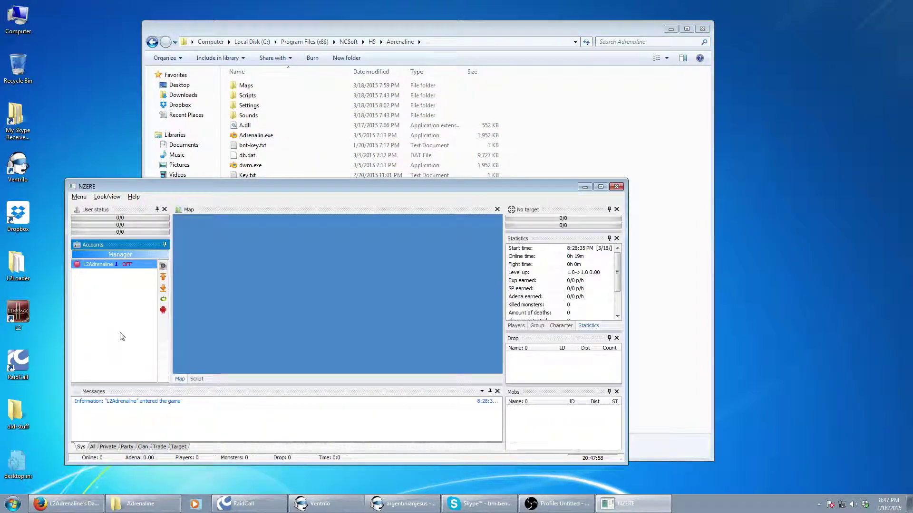
left_click(601, 139)
left_click(152, 42)
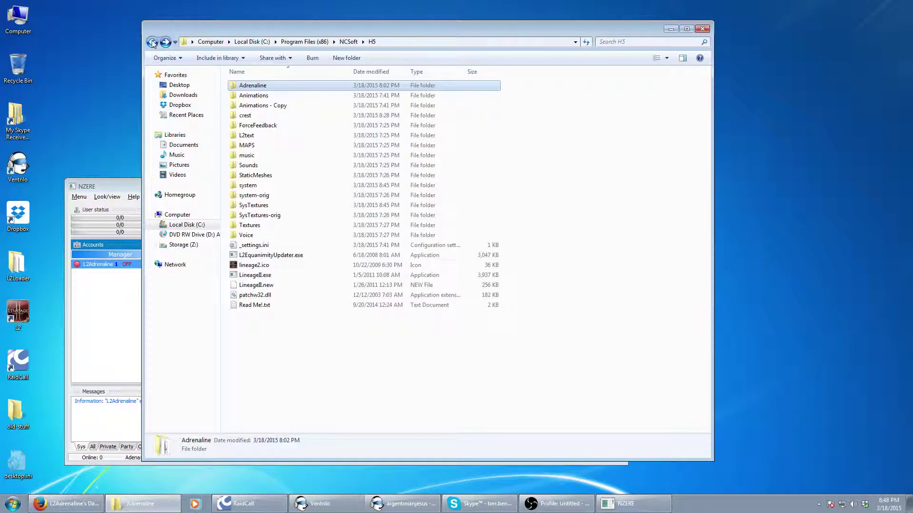
left_click(306, 352)
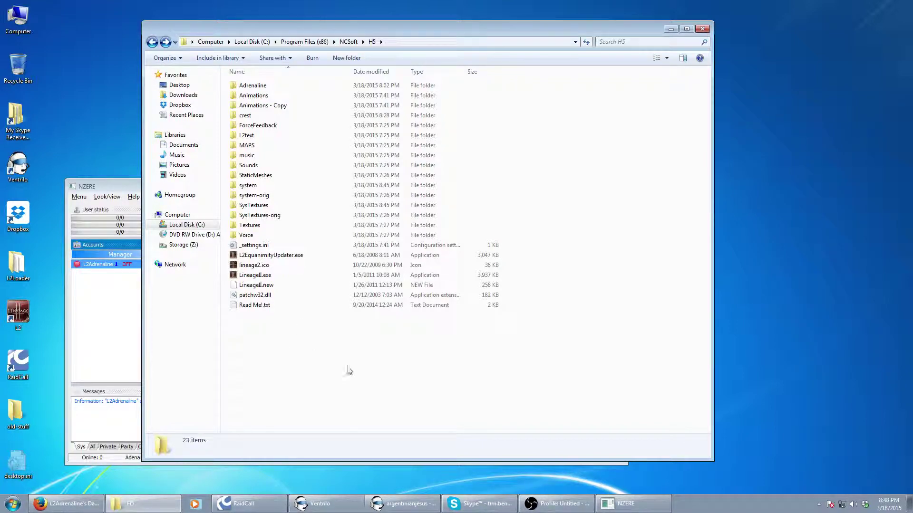
Launch L2EquanimityUpdater.exe and start the game from the updater
double_click(293, 256)
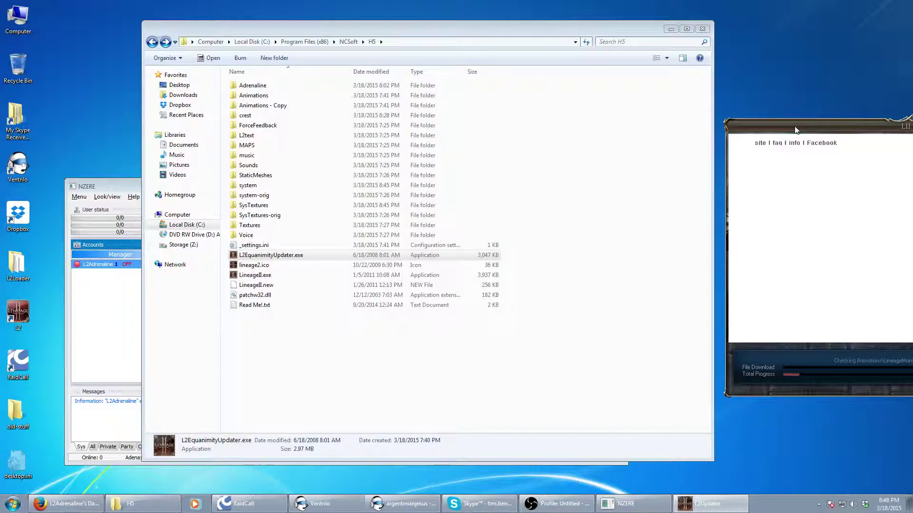
left_click_drag(796, 129, 325, 155)
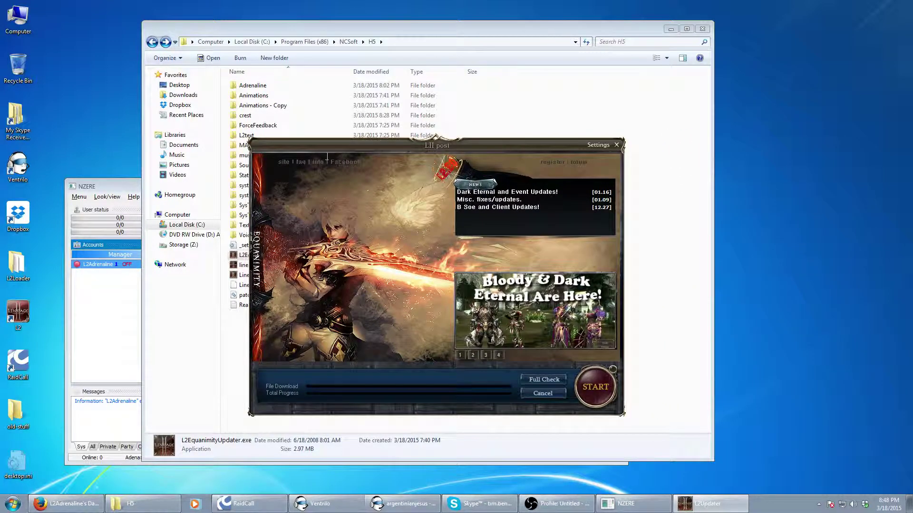
left_click(596, 386)
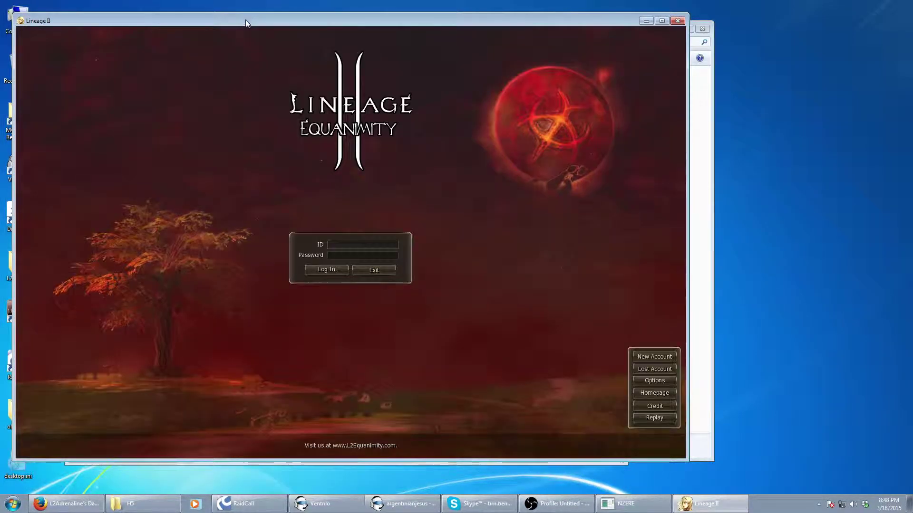
left_click_drag(245, 23, 432, 50)
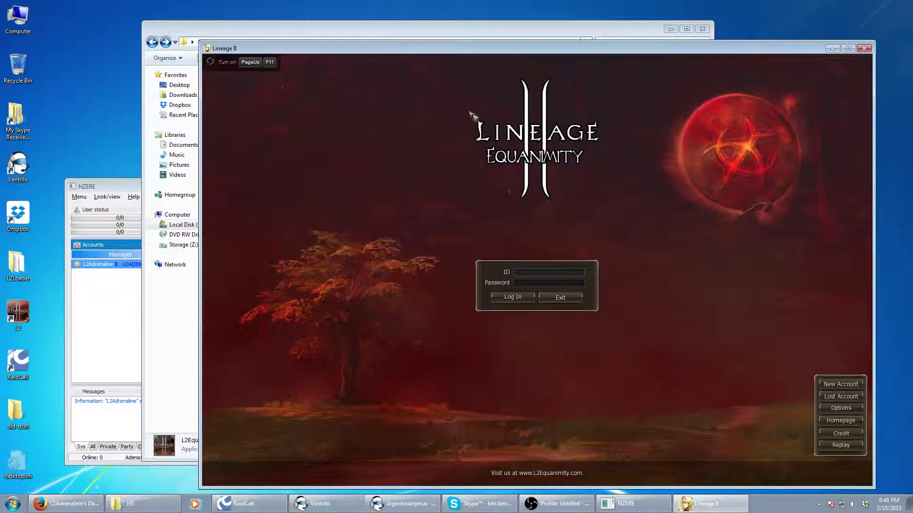
Log in with the account ID and password
type("test13")
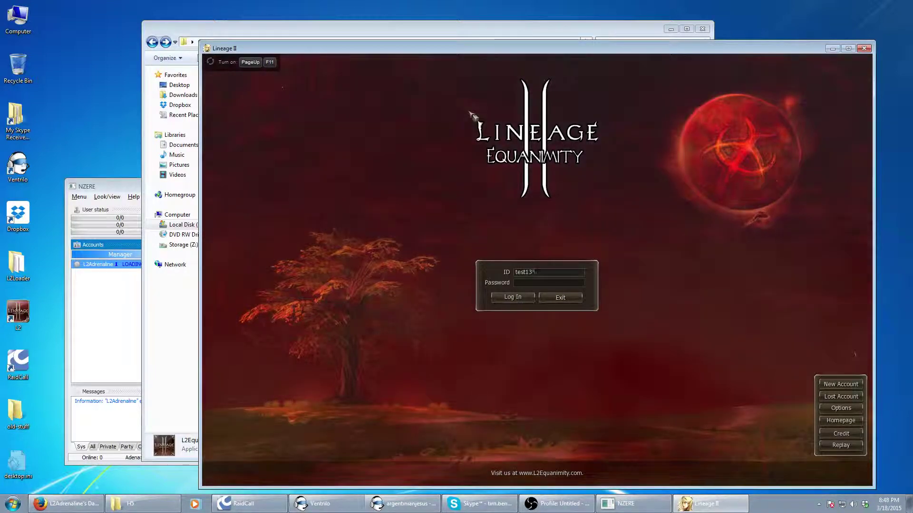
type("5")
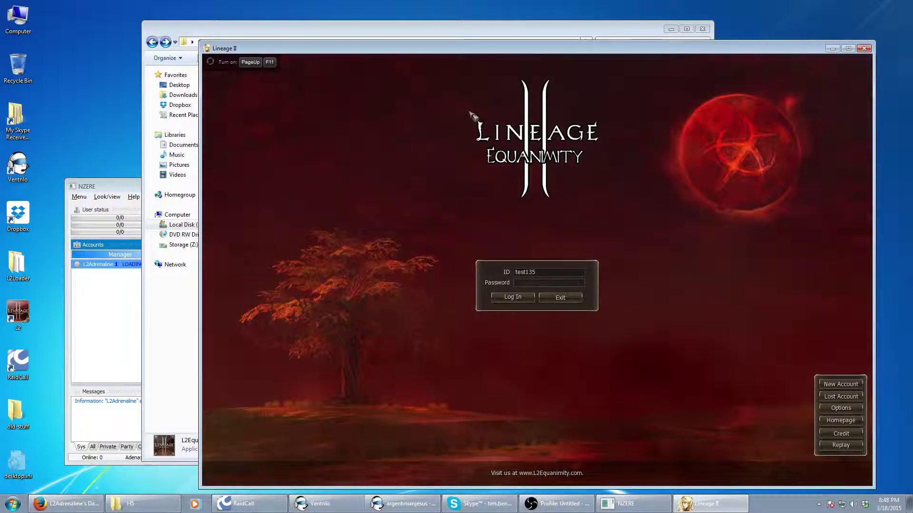
key("Tab")
type("*****")
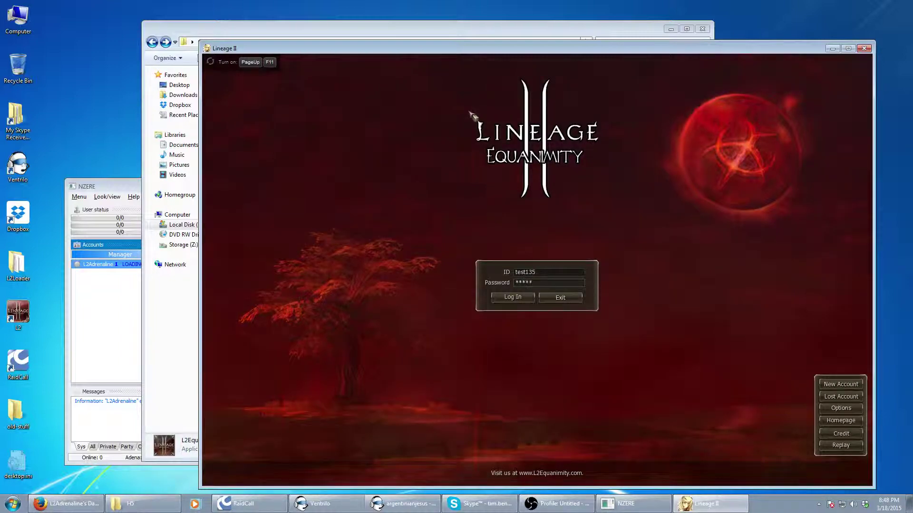
type("***")
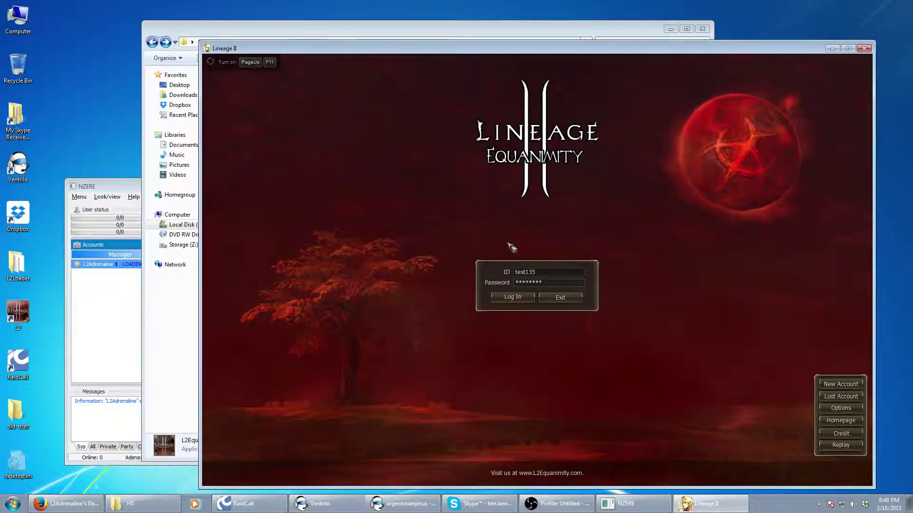
left_click(518, 298)
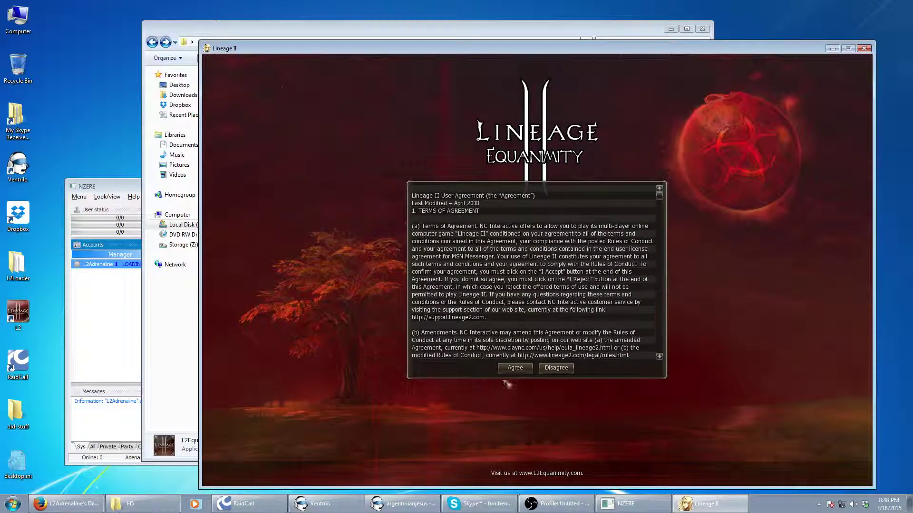
Accept the agreement, confirm the Equanimity server, enter the world and raise the bot window
left_click(515, 368)
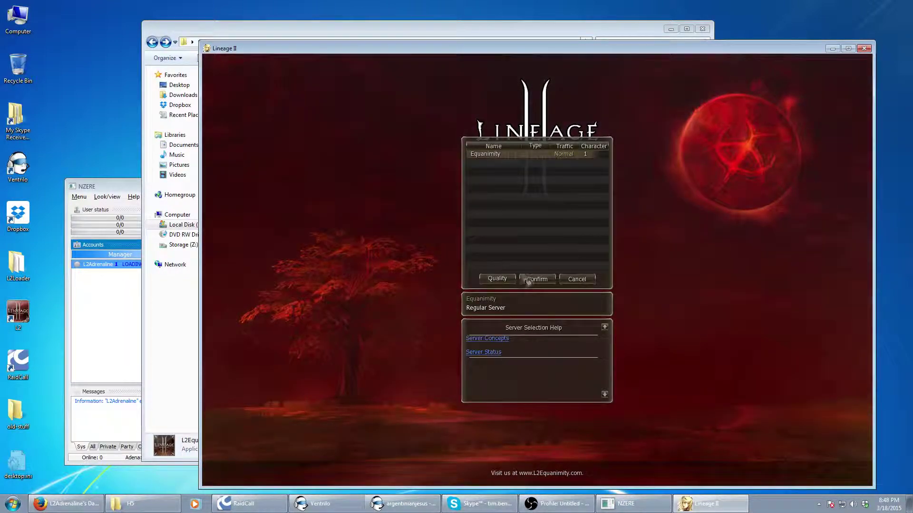
left_click(544, 280)
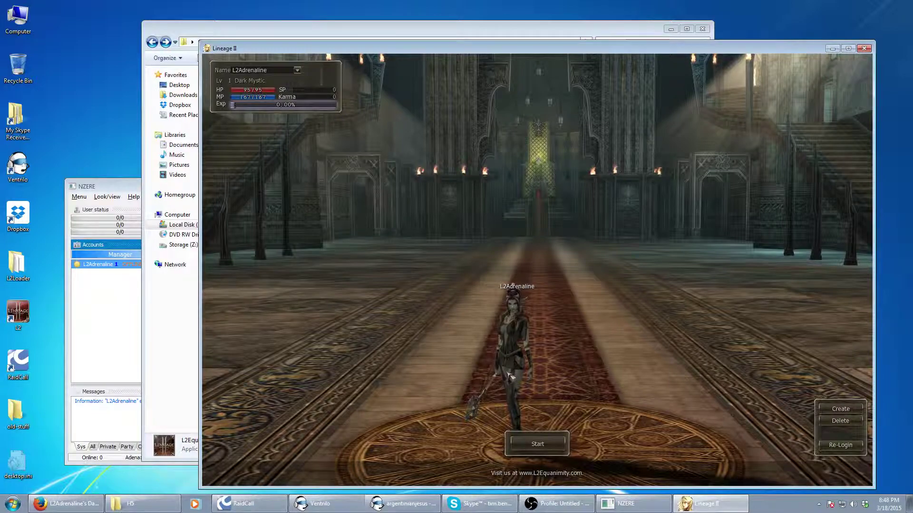
left_click(552, 446)
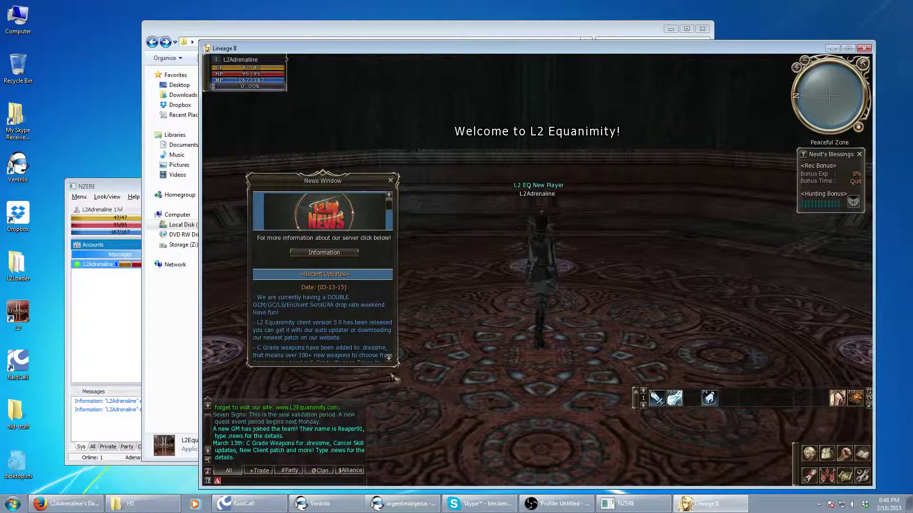
left_click(109, 327)
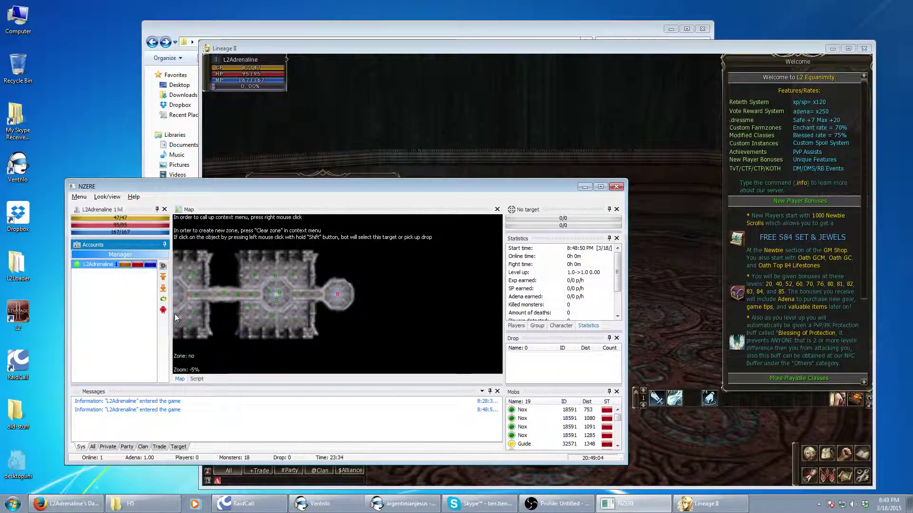
Turn the camera around the hall, then close the Welcome and News windows
left_click(511, 141)
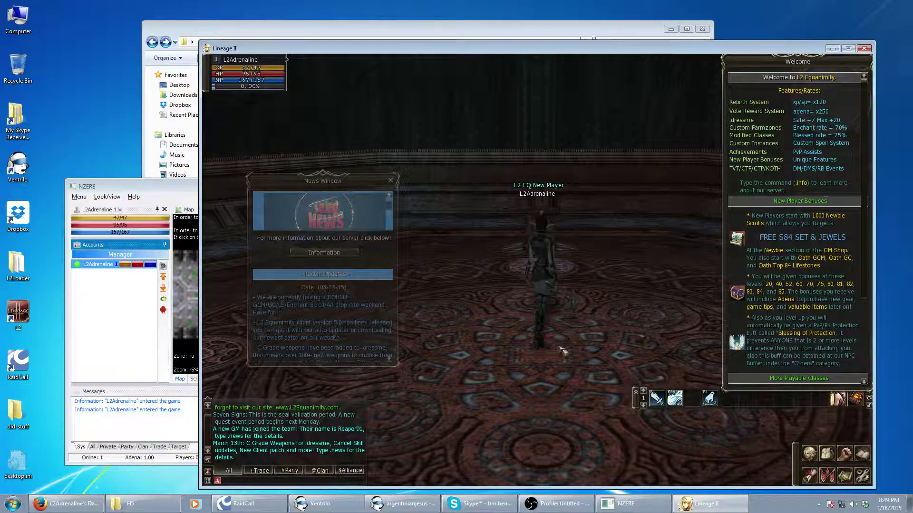
left_click_drag(546, 323, 560, 350)
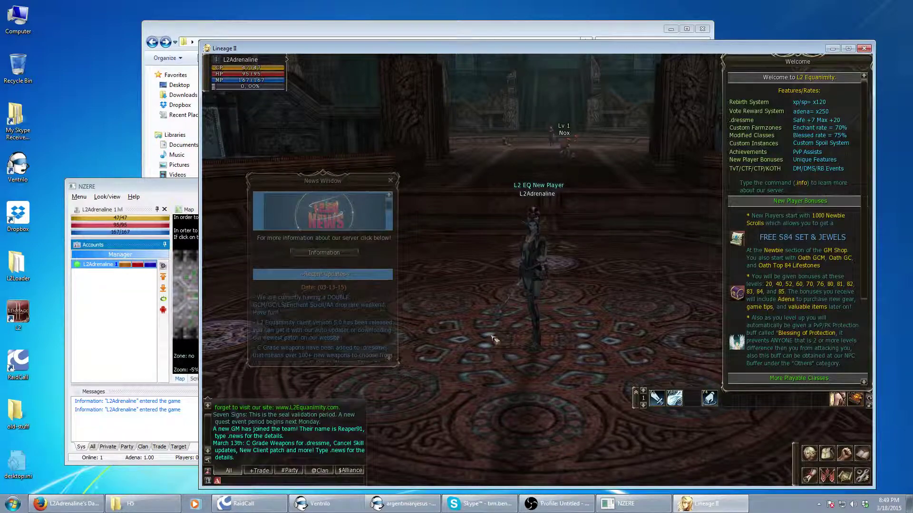
left_click_drag(493, 339, 459, 346)
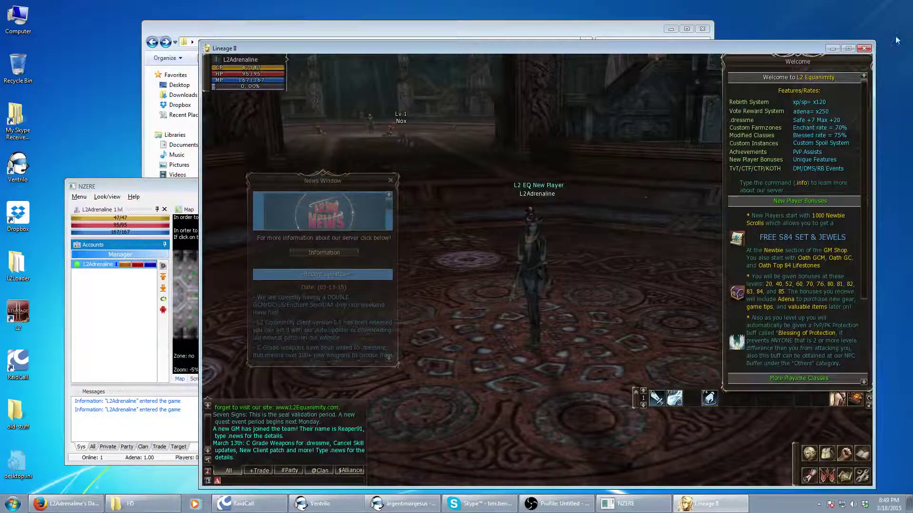
left_click_drag(797, 66, 732, 78)
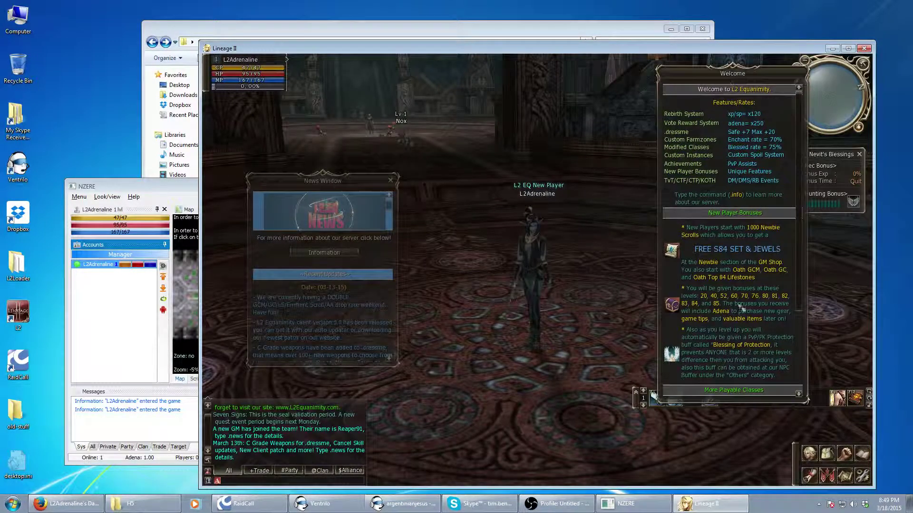
scroll(805, 264, "down", 5)
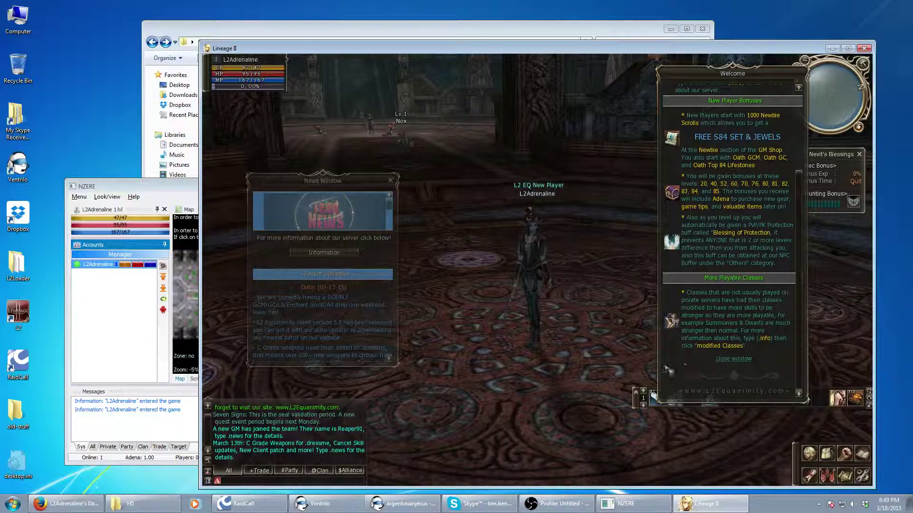
left_click_drag(742, 332, 772, 329)
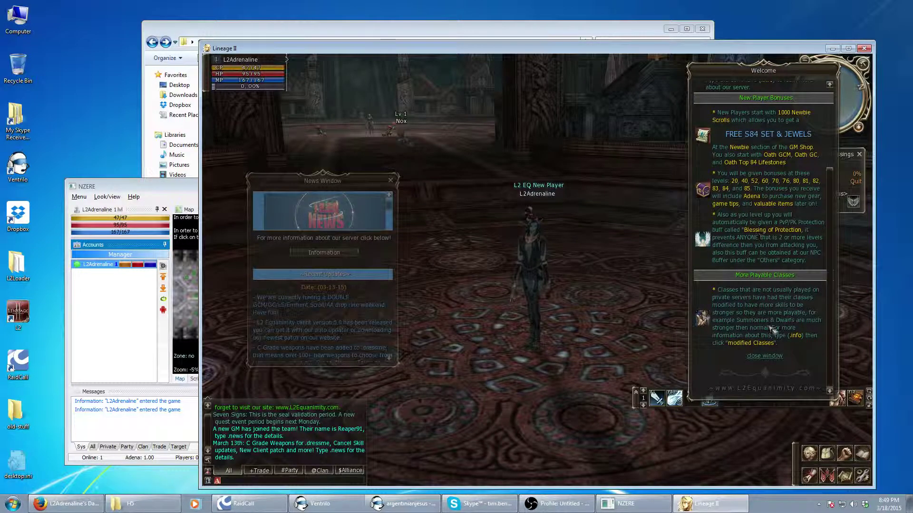
left_click(764, 356)
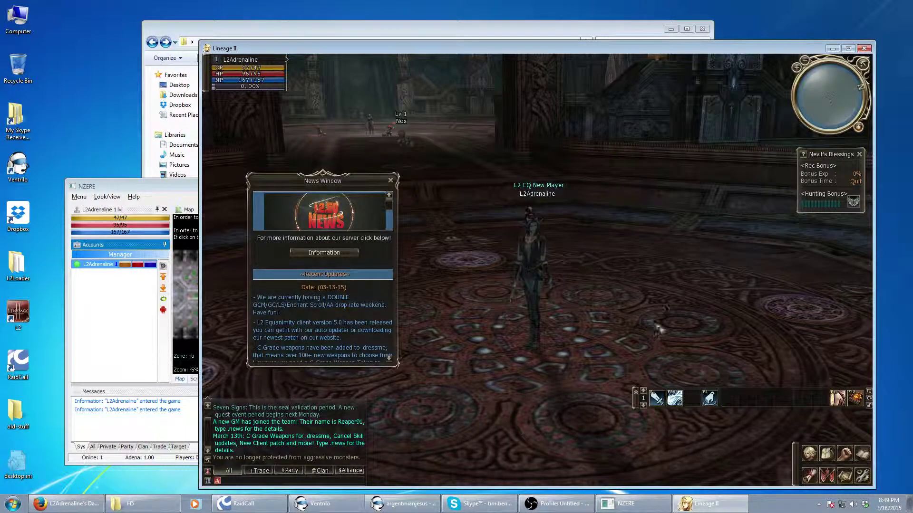
left_click(391, 181)
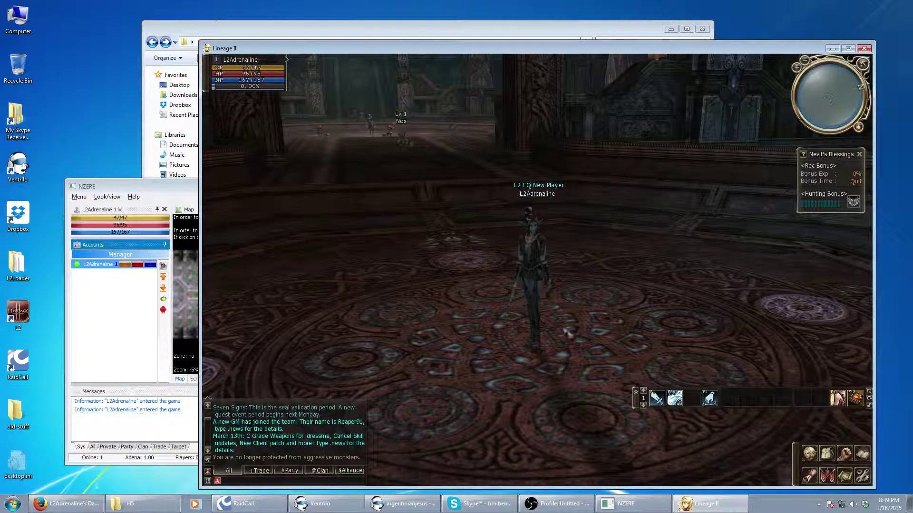
Add a second vertical shortcut bar row, move Nevit's Blessings aside, and raise NZERE
left_click(637, 392)
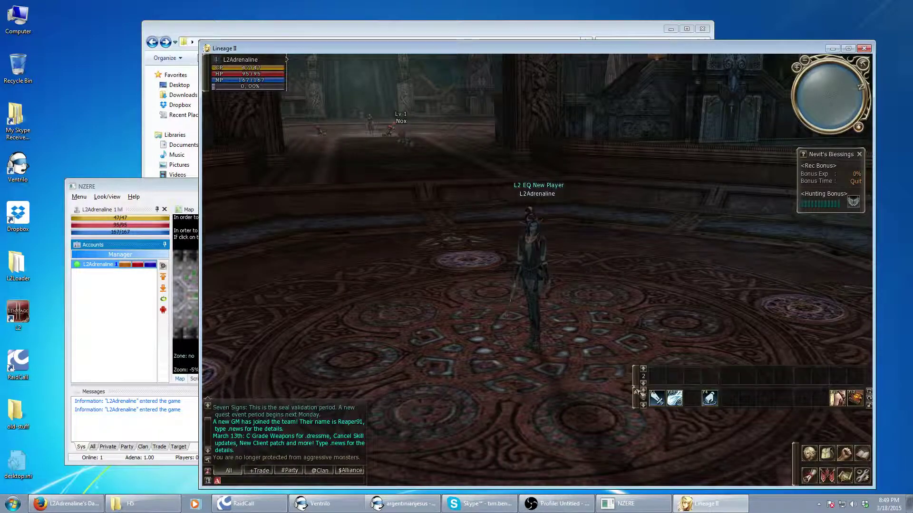
left_click(873, 401)
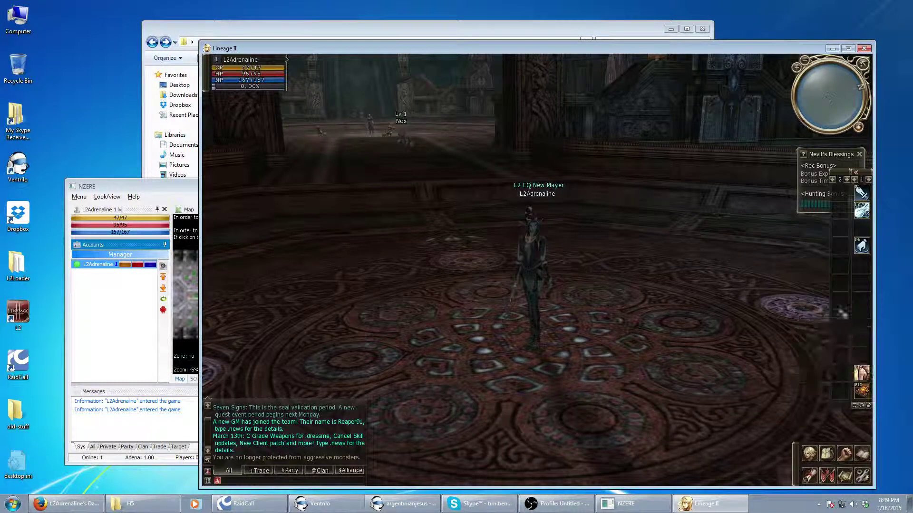
left_click_drag(816, 153, 709, 61)
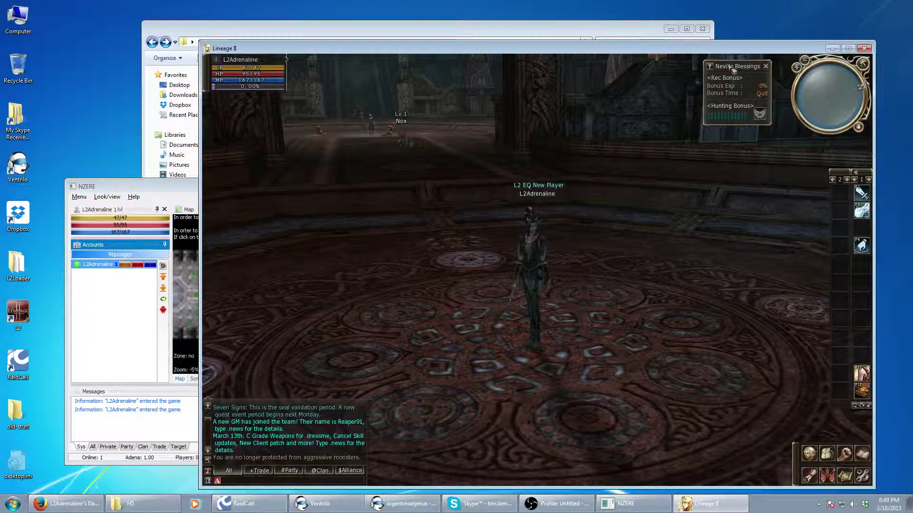
left_click(114, 365)
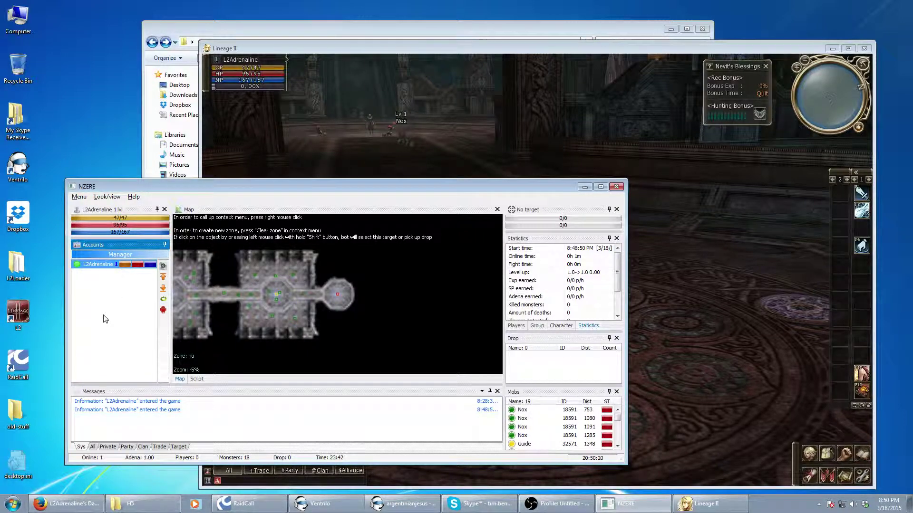
left_click(163, 266)
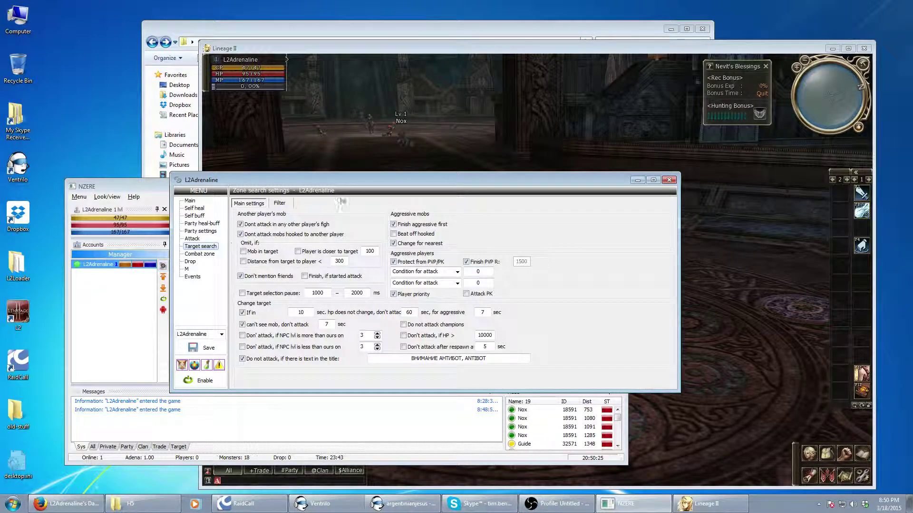
left_click_drag(351, 178, 409, 183)
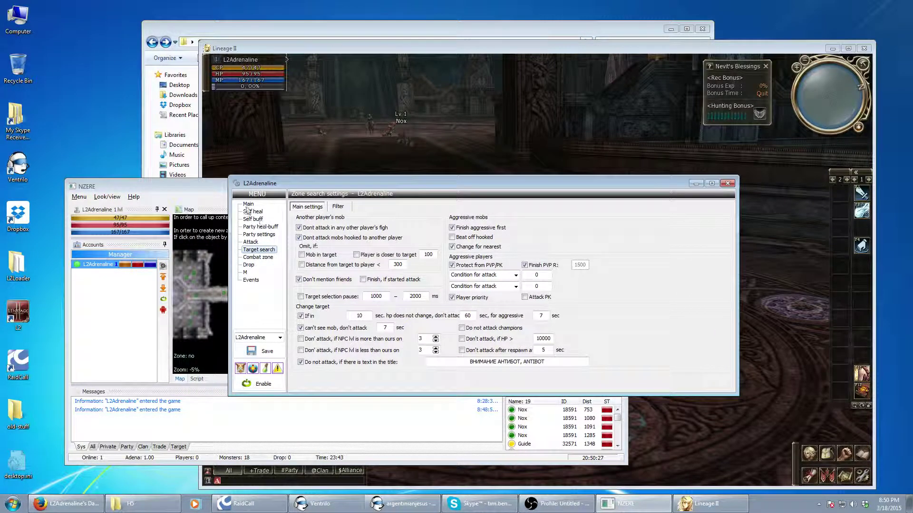
left_click(248, 204)
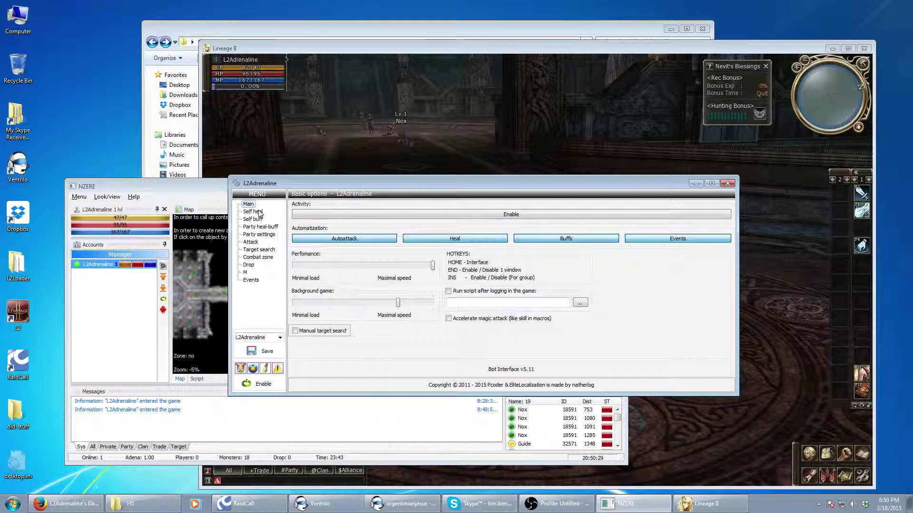
left_click(256, 212)
left_click(253, 219)
left_click(260, 227)
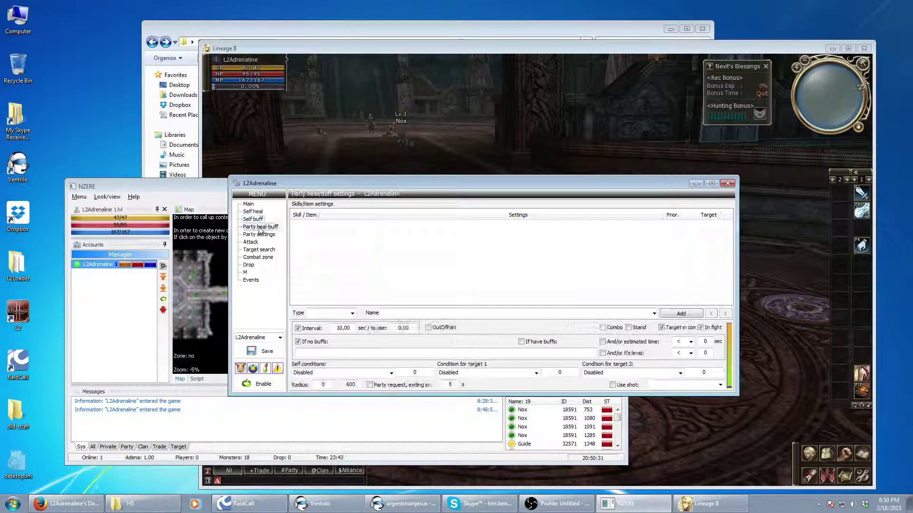
left_click(258, 234)
left_click(251, 242)
left_click(254, 250)
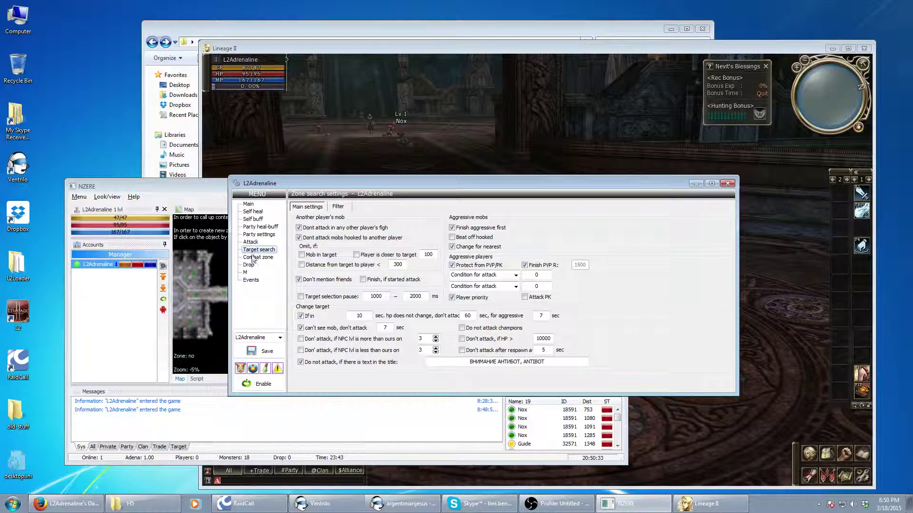
left_click(253, 257)
left_click(249, 265)
left_click(245, 272)
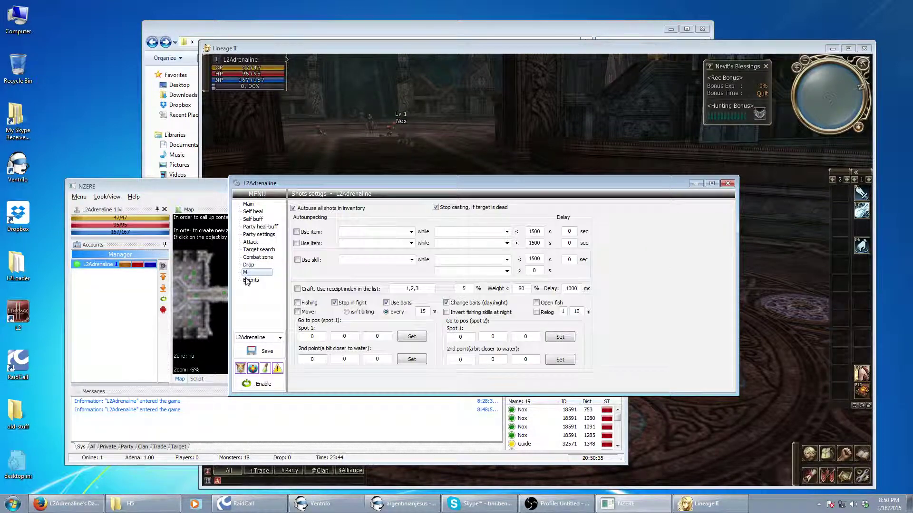
left_click(249, 280)
left_click(248, 204)
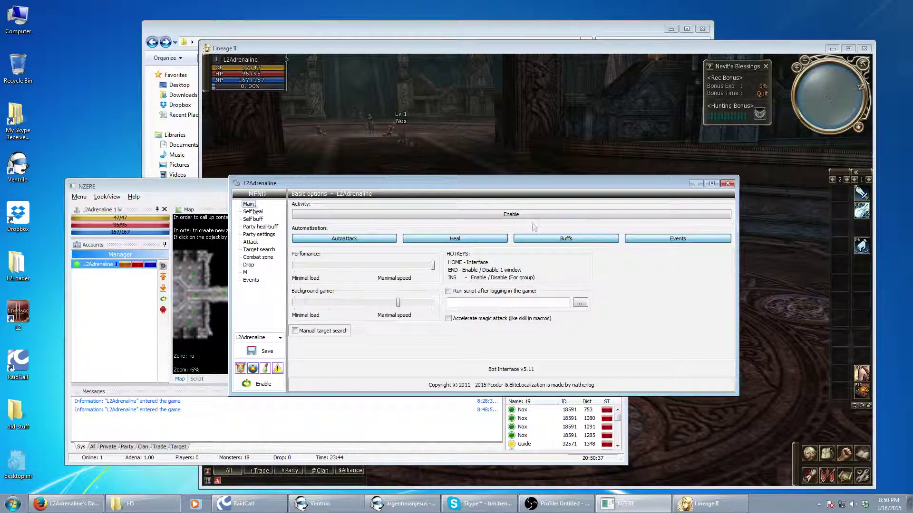
left_click(727, 184)
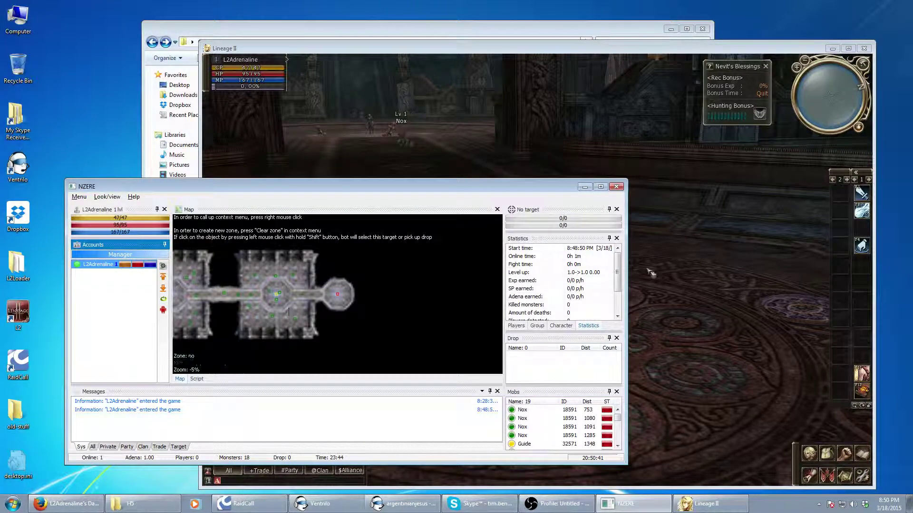
Run the character deeper across the hall while rotating the camera
left_click(678, 310)
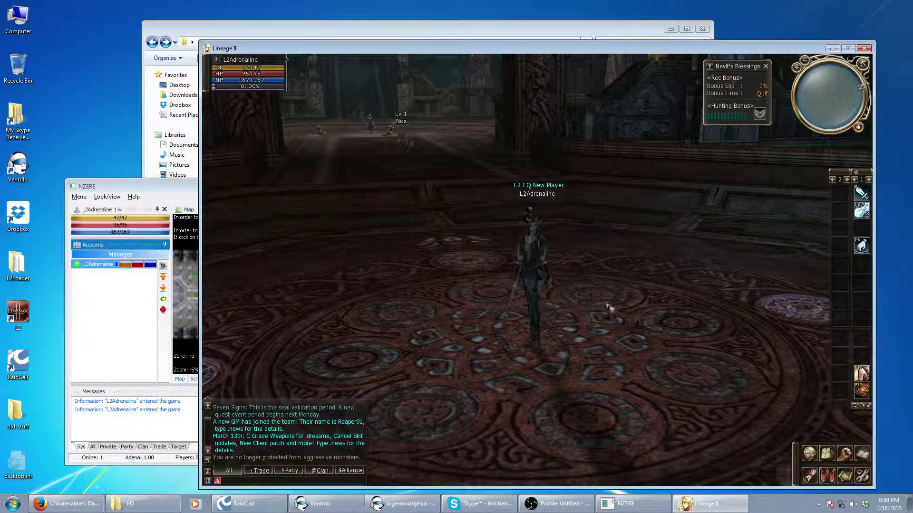
left_click_drag(610, 308, 505, 182)
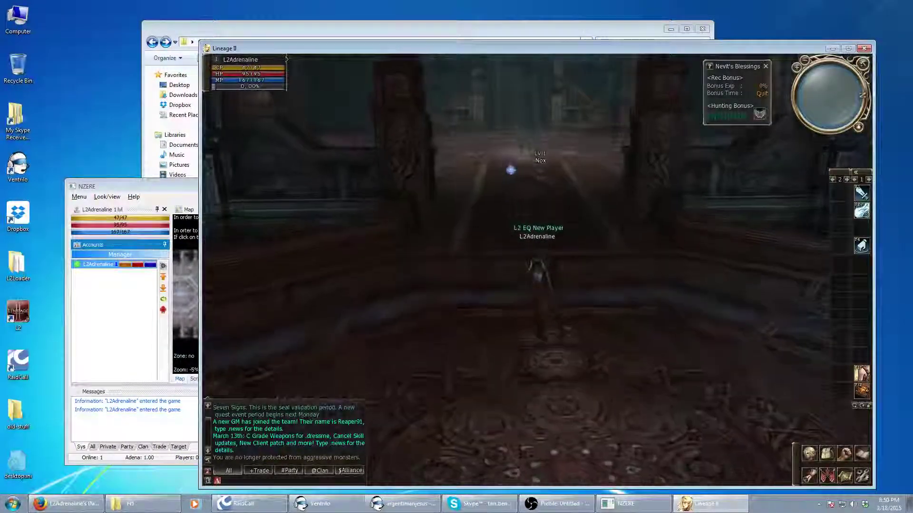
left_click(525, 176)
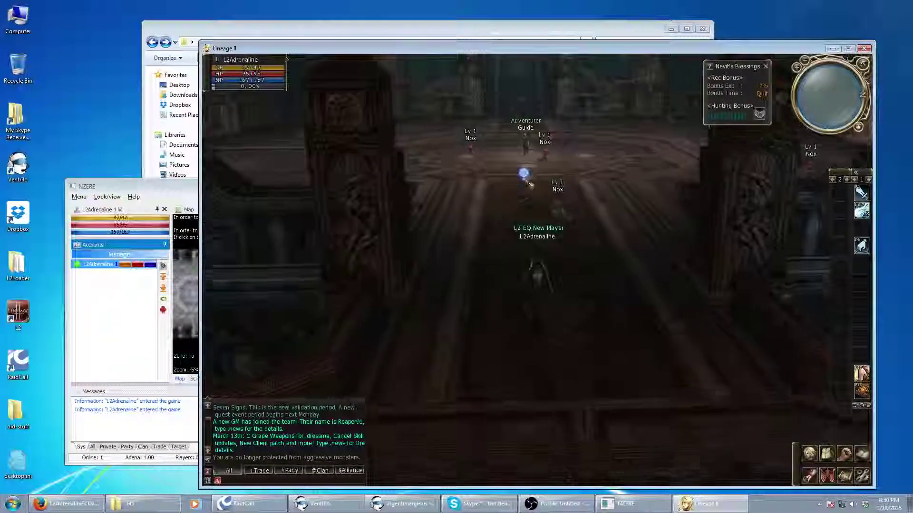
left_click_drag(529, 183, 526, 138)
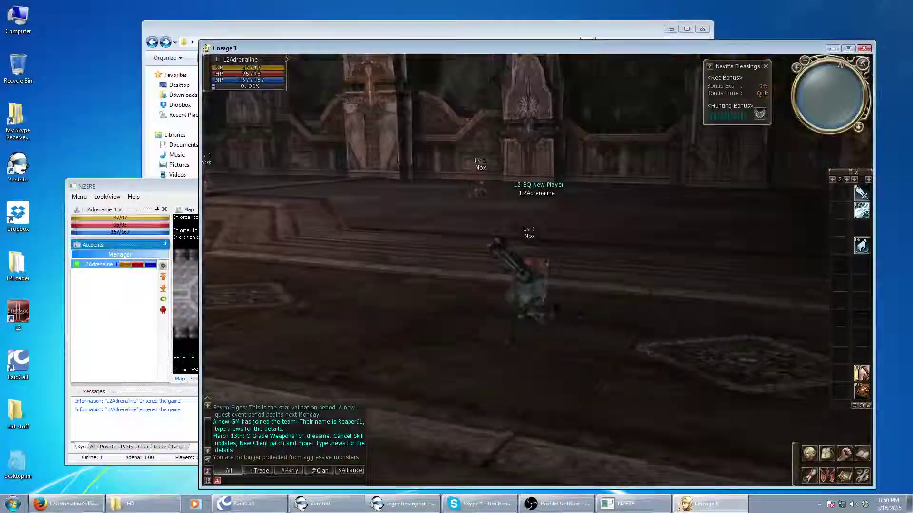
left_click(499, 216)
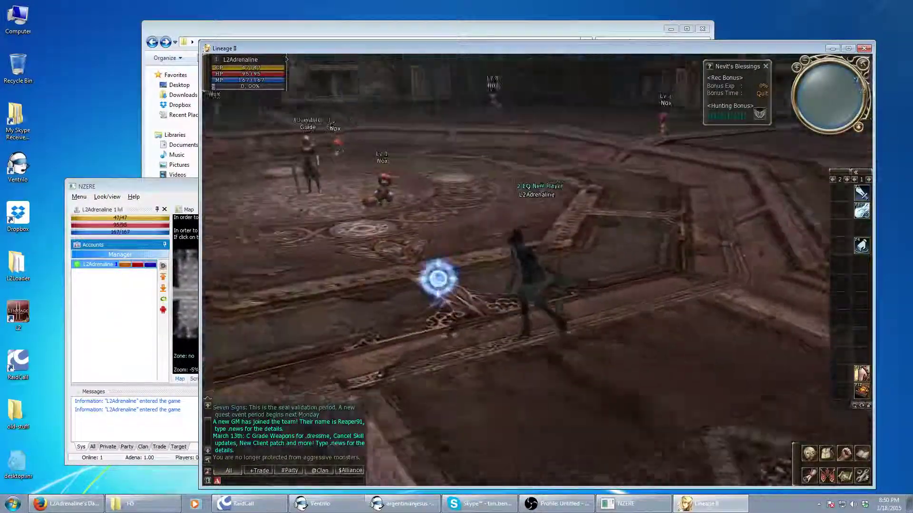
scroll(492, 246, "down", 3)
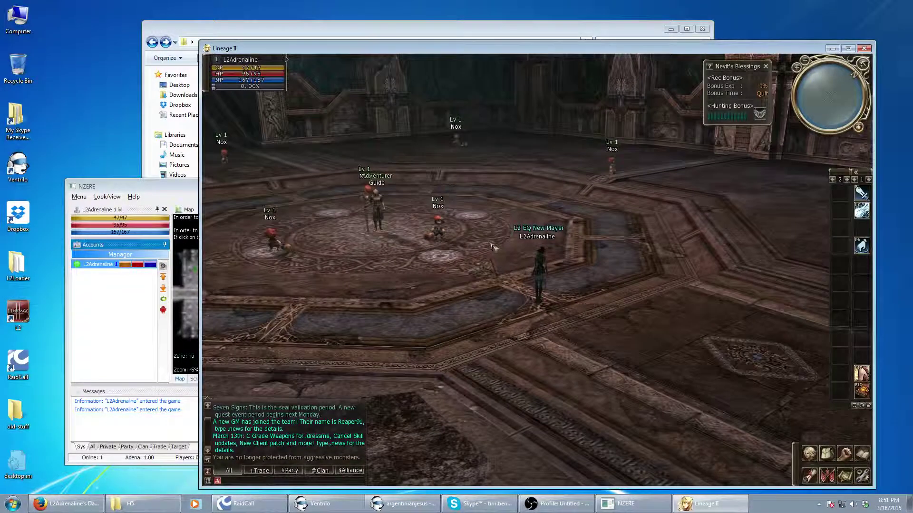
left_click_drag(492, 245, 459, 275)
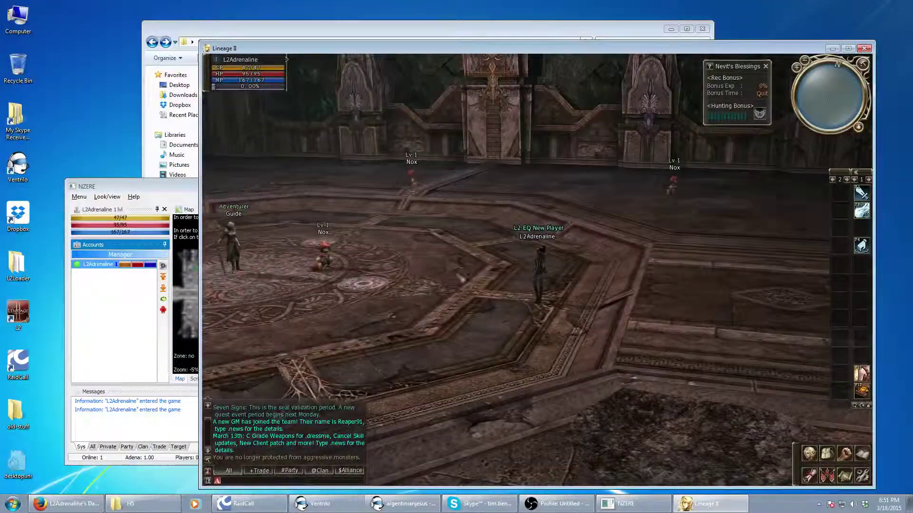
Target the Adventurer Guide, close its dialog, and reopen the bot's character settings
left_click(128, 372)
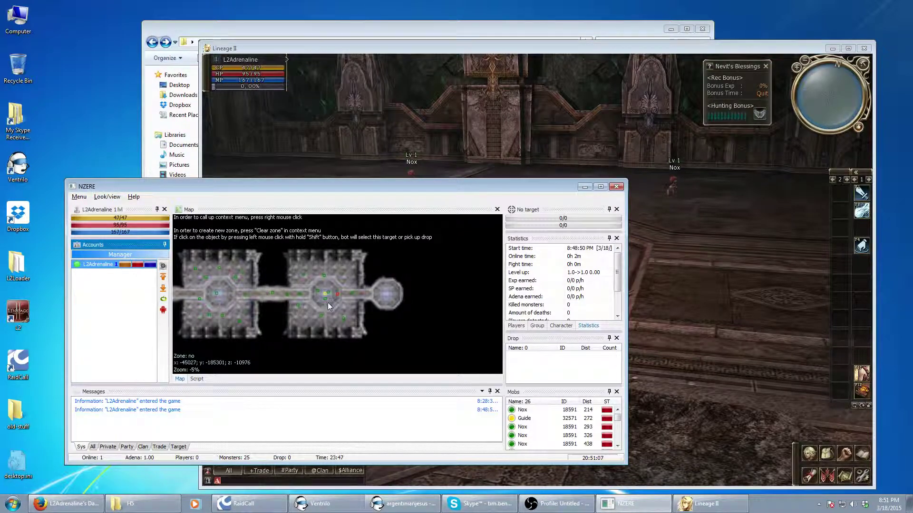
key("alt+Tab")
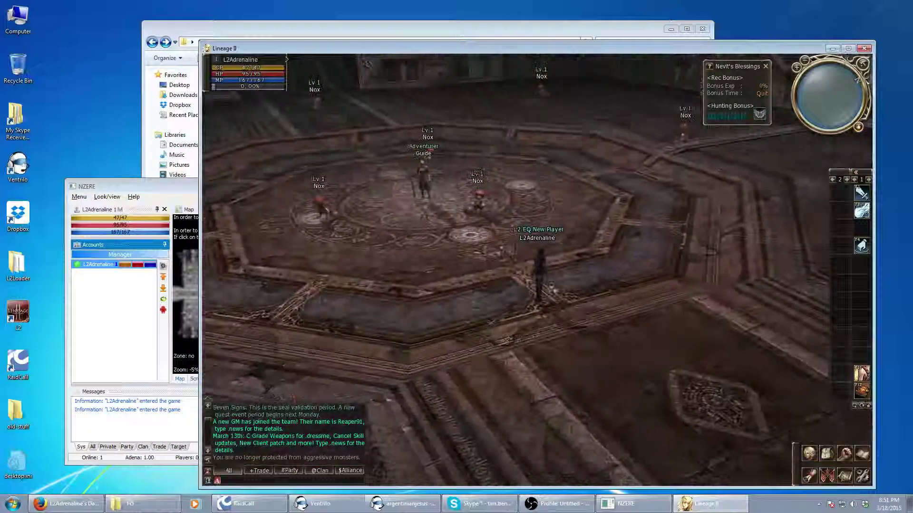
left_click(425, 183)
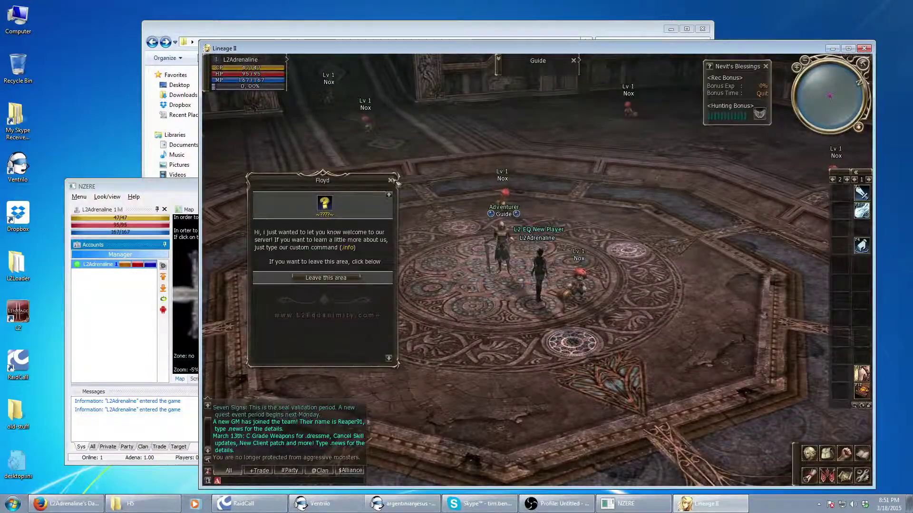
left_click(392, 181)
left_click(128, 352)
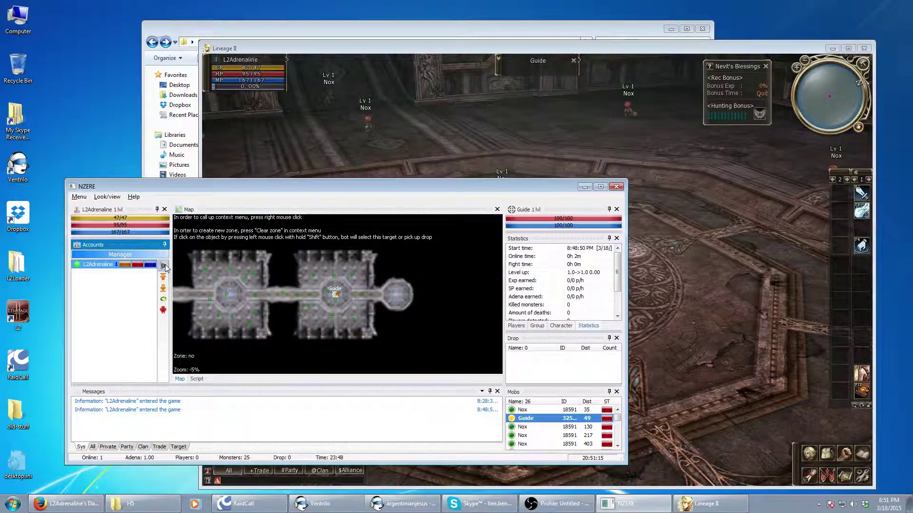
left_click(163, 266)
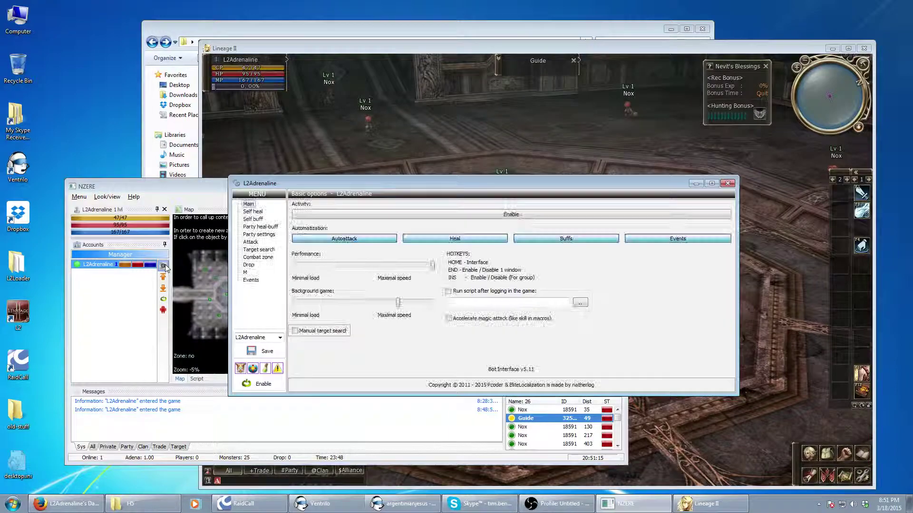
Choose Skills > Wind Strike as the new attack action
left_click(251, 243)
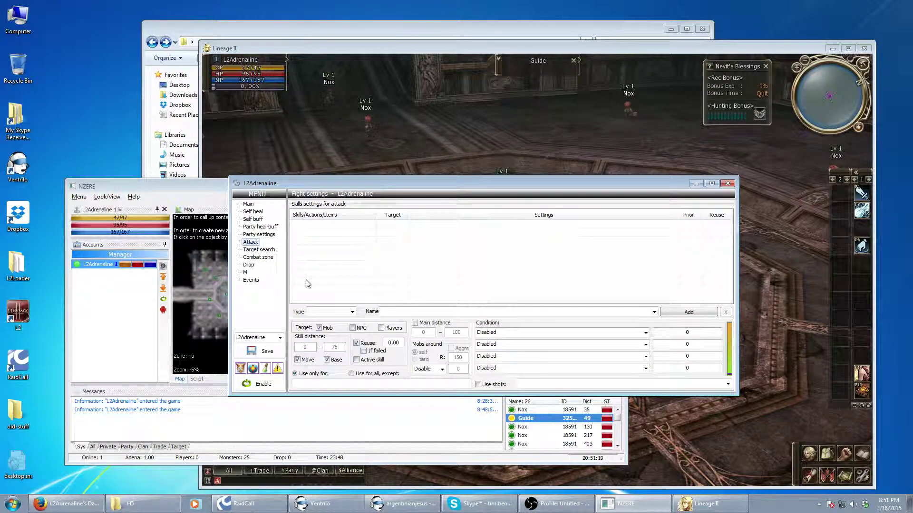
left_click(351, 311)
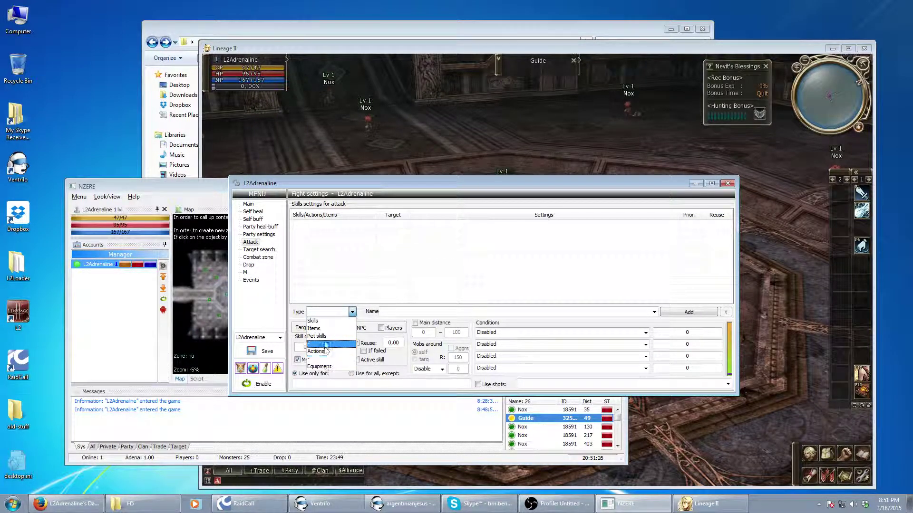
left_click(327, 321)
left_click(404, 312)
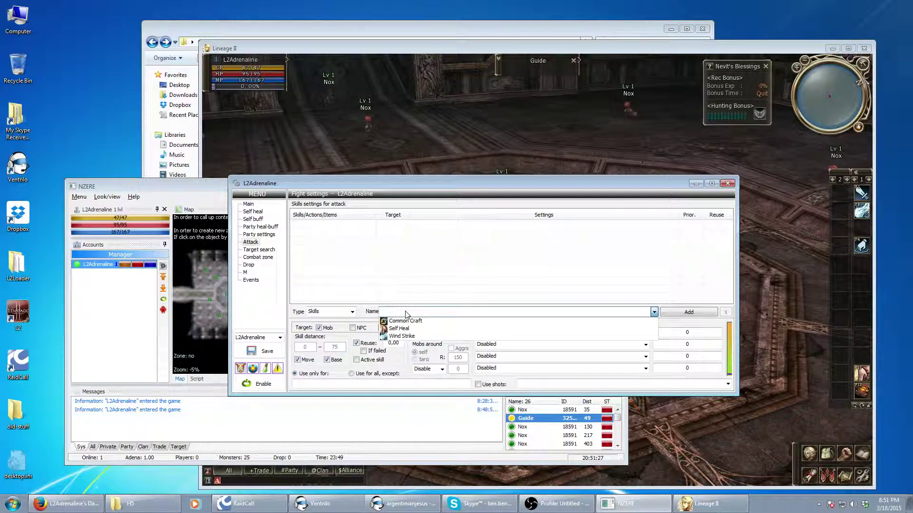
left_click(441, 338)
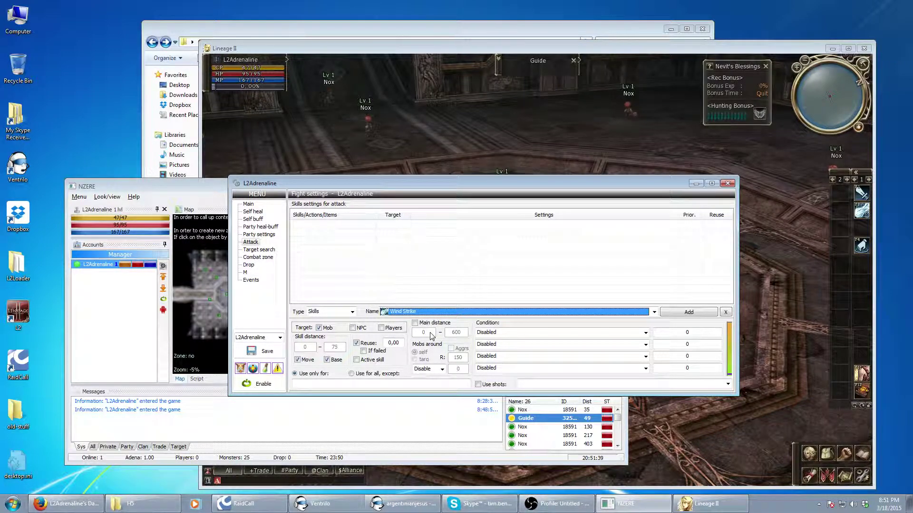
Enable the main distance limit with a 0–600 range
left_click(416, 324)
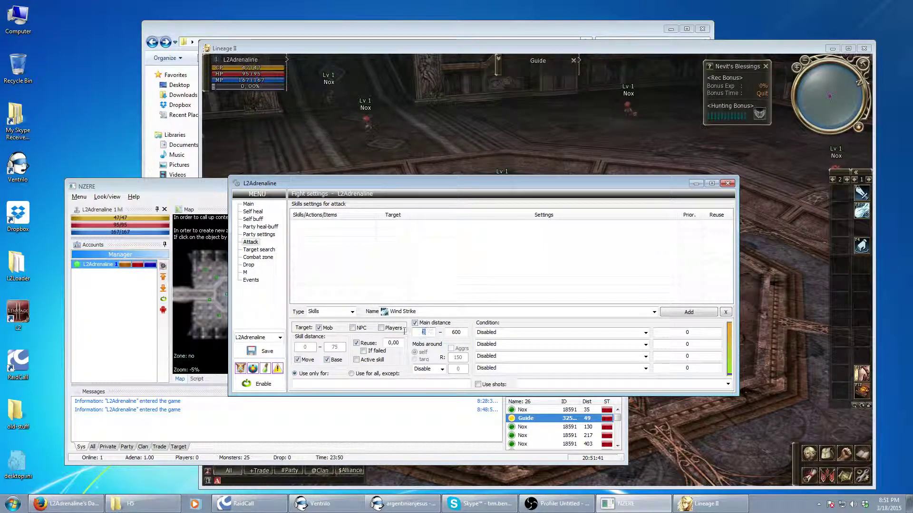
double_click(425, 334)
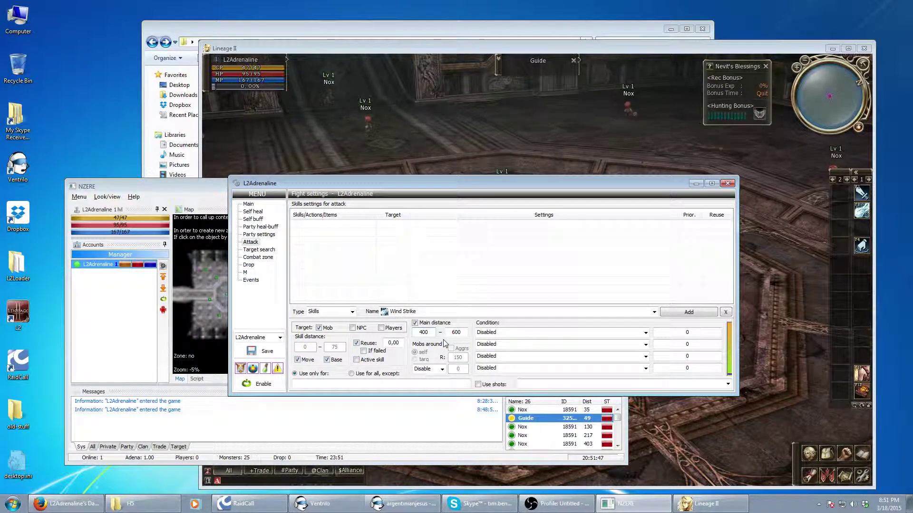
key("Tab")
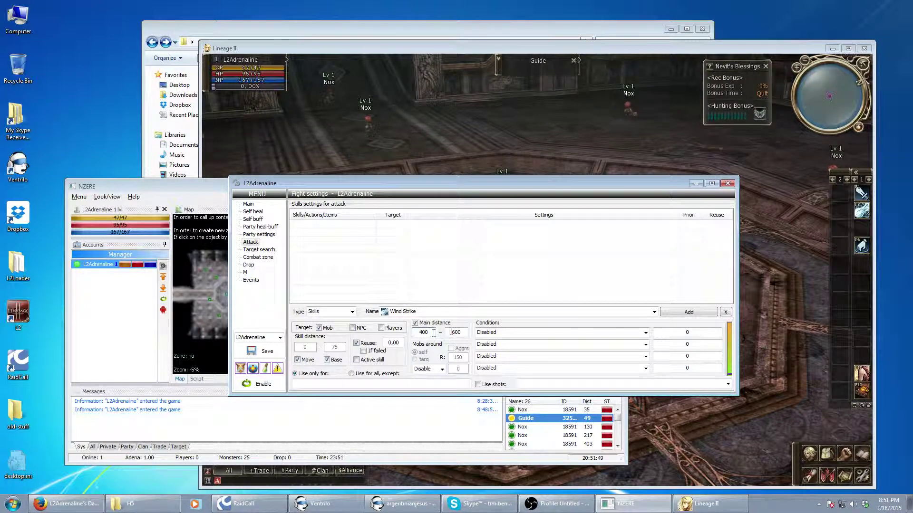
double_click(430, 332)
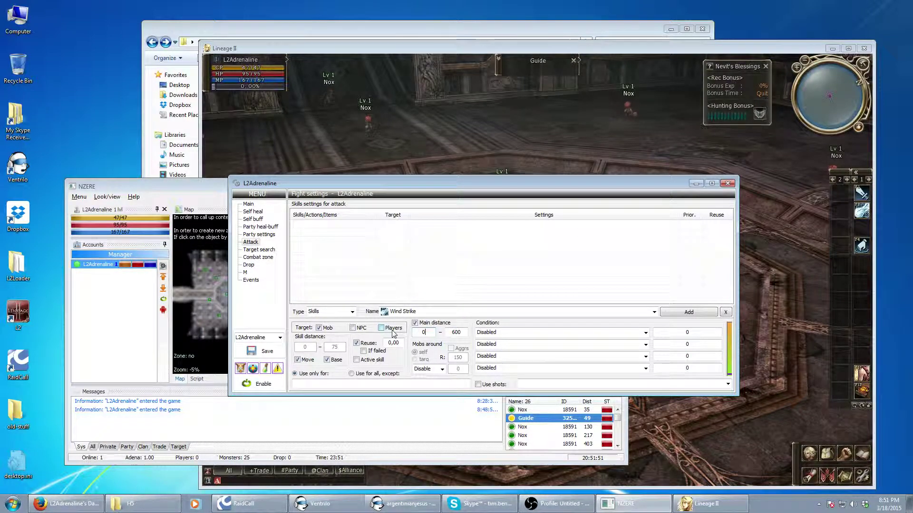
type("0")
Set the skill condition to 'Target HP >' with value 0
left_click(508, 333)
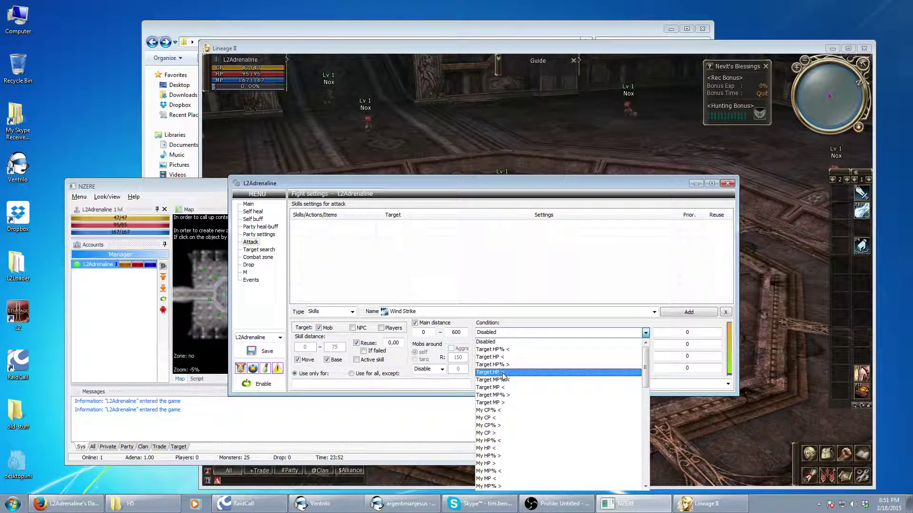
scroll(505, 378, "down", 7)
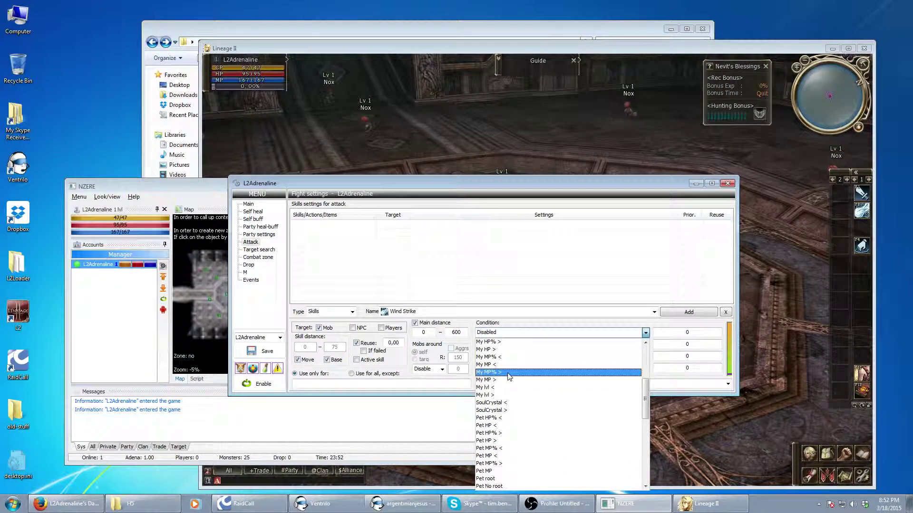
scroll(508, 377, "down", 7)
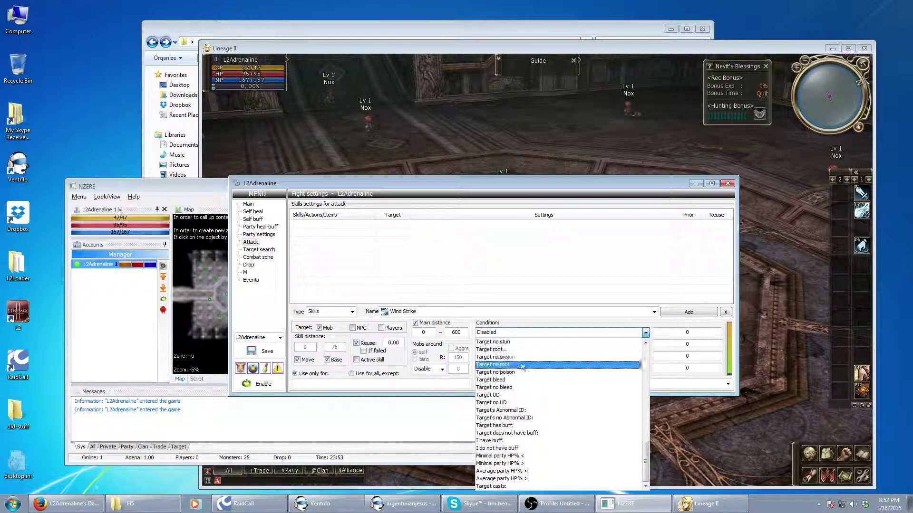
left_click_drag(645, 464, 652, 354)
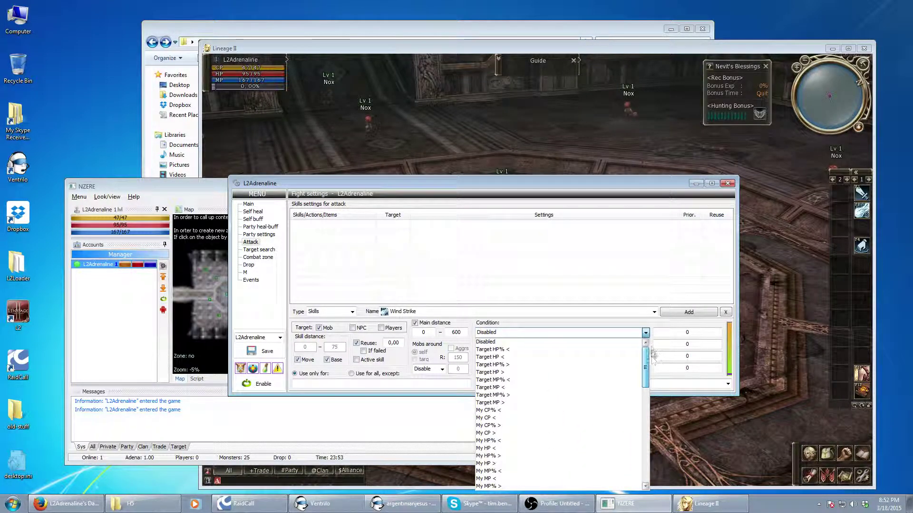
left_click(502, 374)
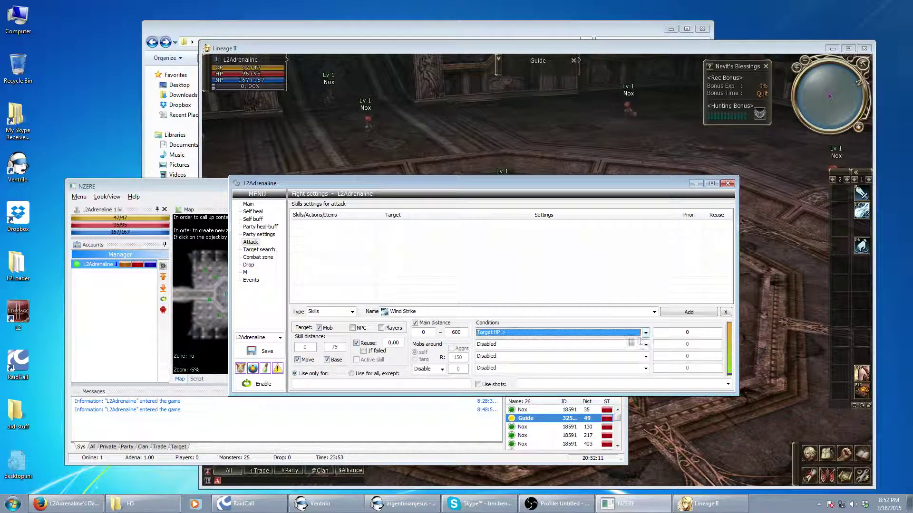
double_click(676, 336)
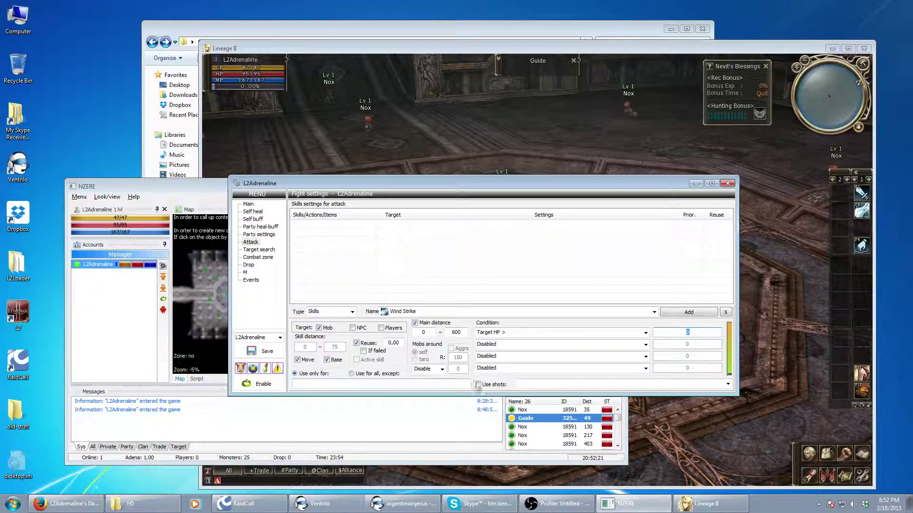
Add Wind Strike to the attack list with no shots, then deselect the row
left_click(727, 384)
left_click(728, 384)
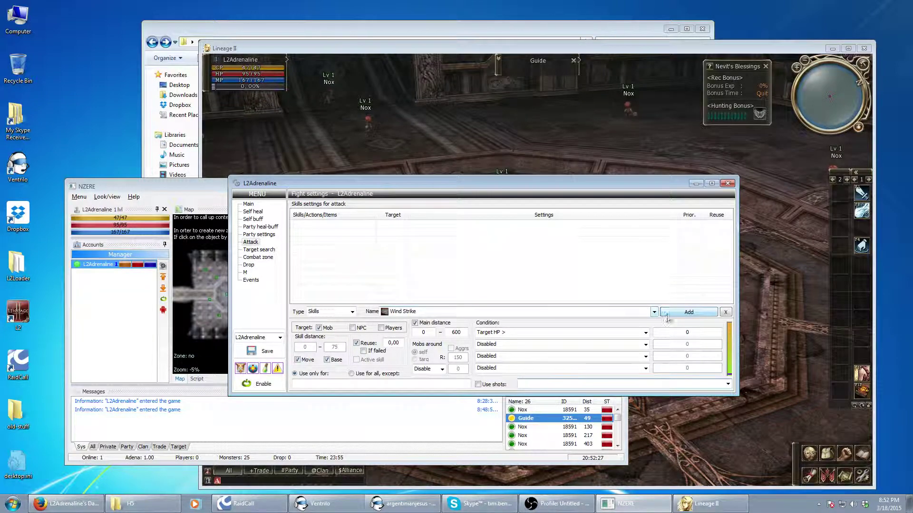
left_click(670, 313)
left_click(362, 263)
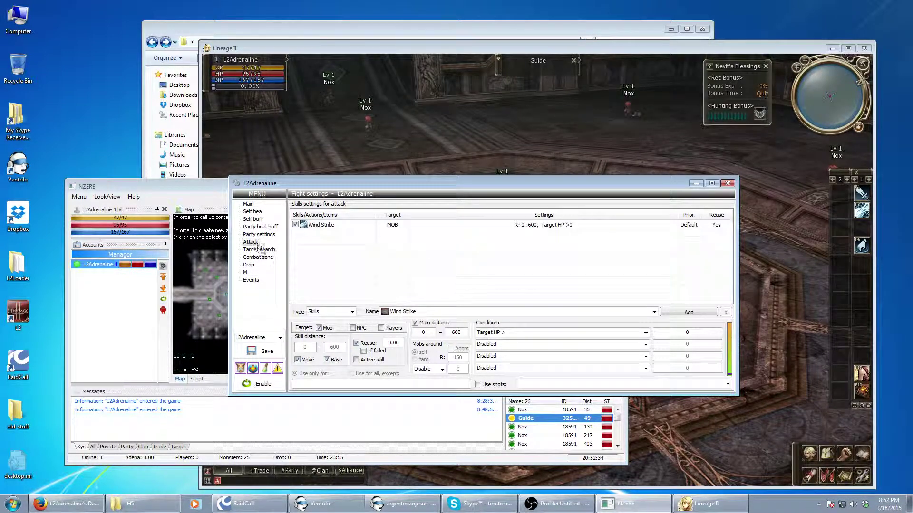
left_click(259, 258)
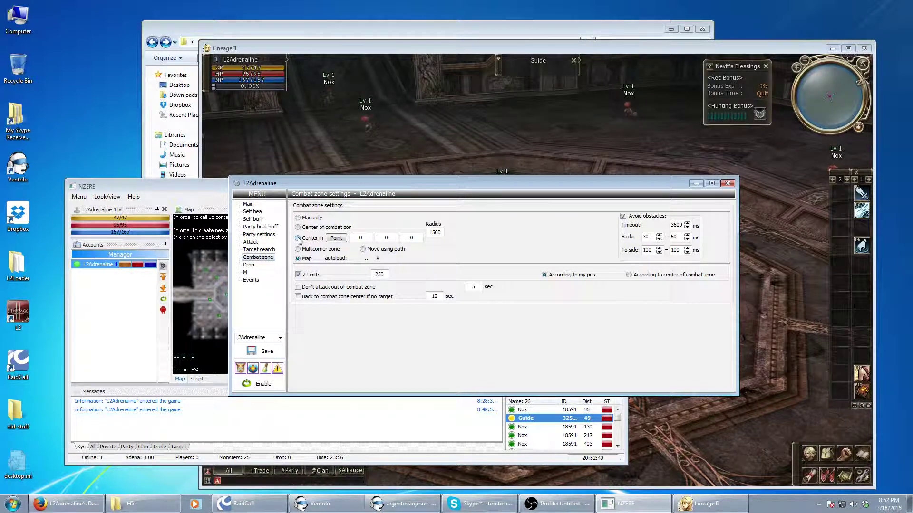
Centre the combat zone on the character's current position
left_click(298, 239)
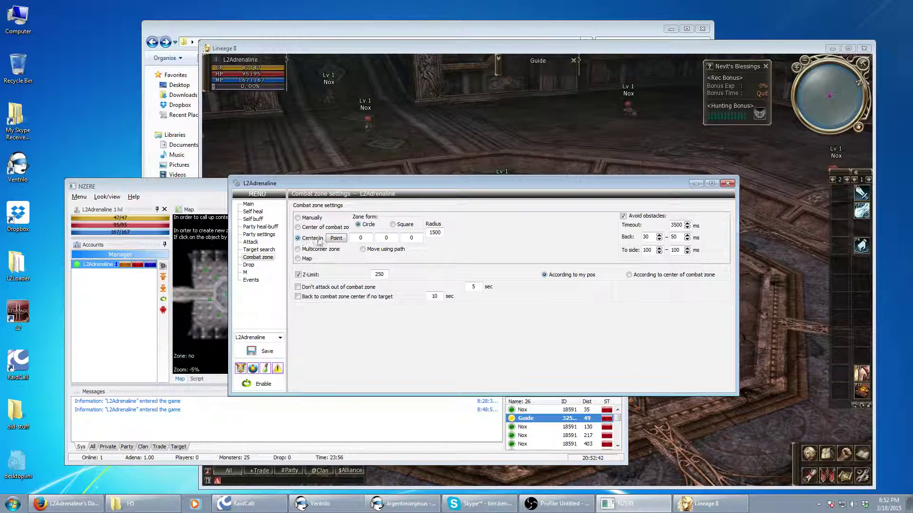
left_click(339, 240)
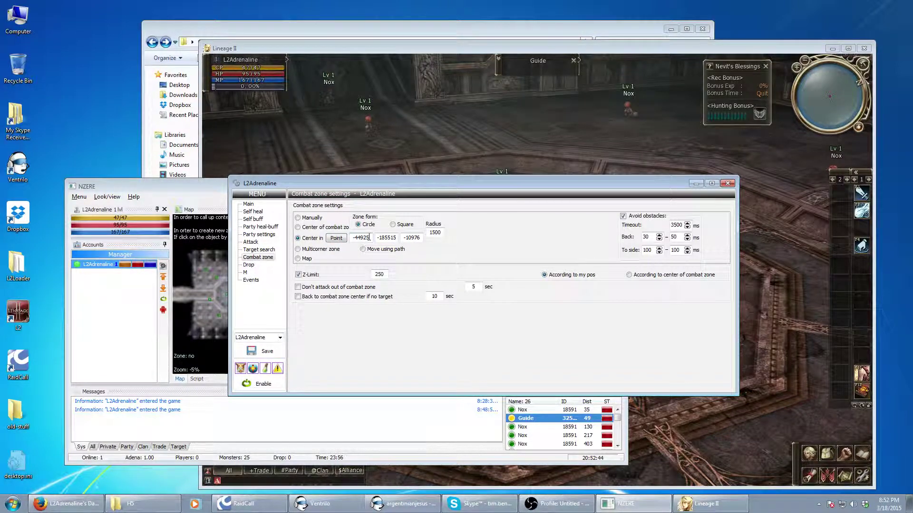
left_click(401, 479)
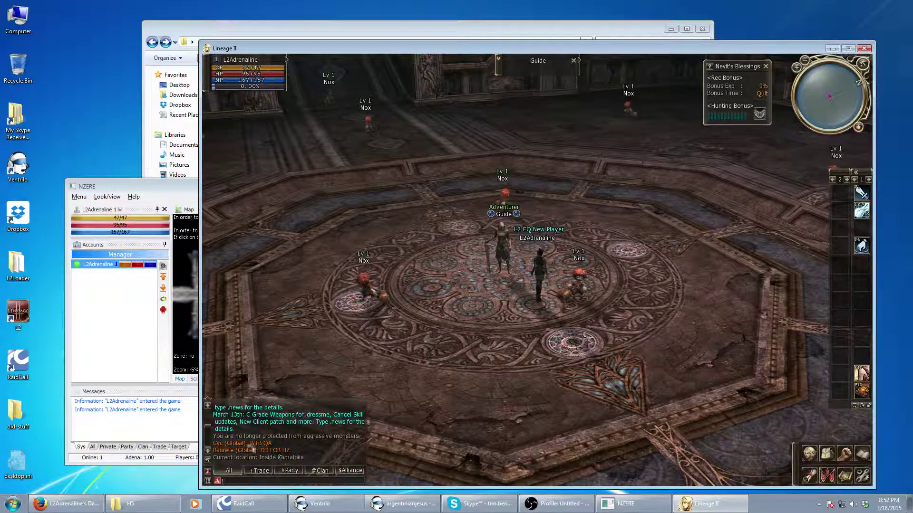
left_click(131, 354)
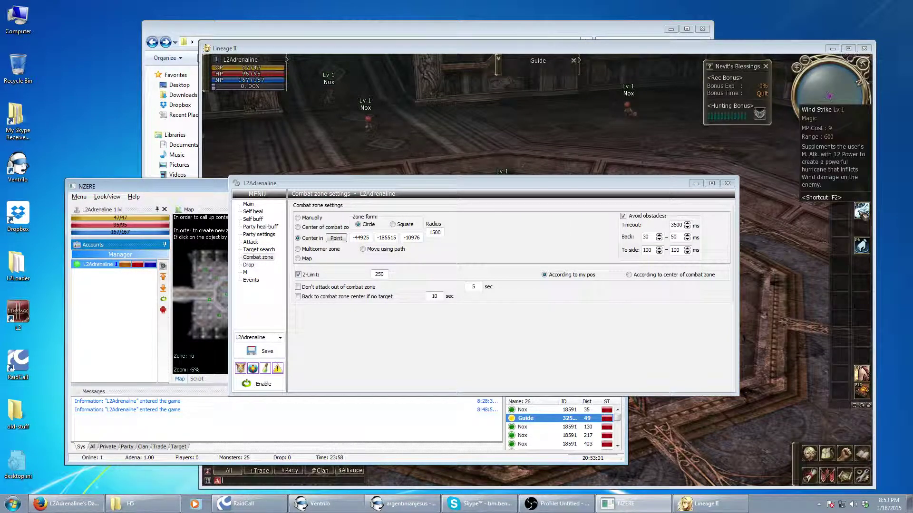
Set zone radius 900, tick Don't attack out of combat zone and Back to center
left_click(443, 233)
double_click(443, 233)
type("900")
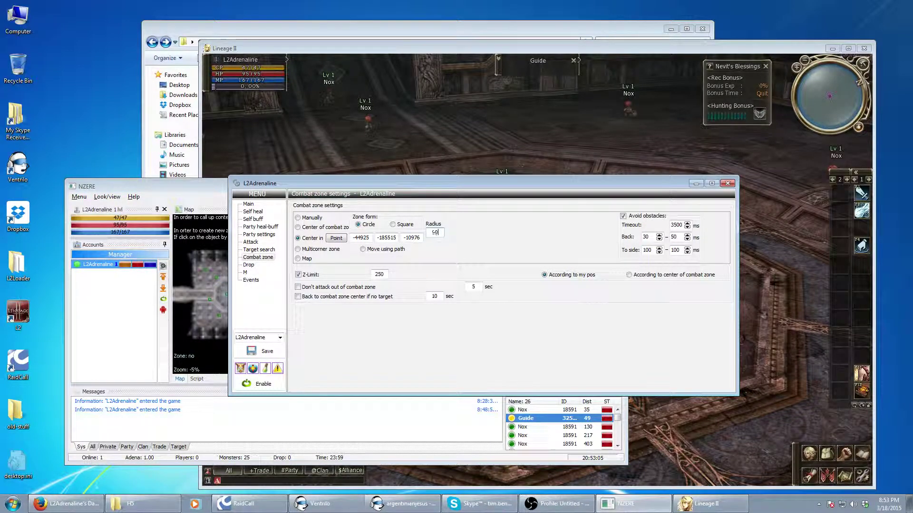
left_click(307, 288)
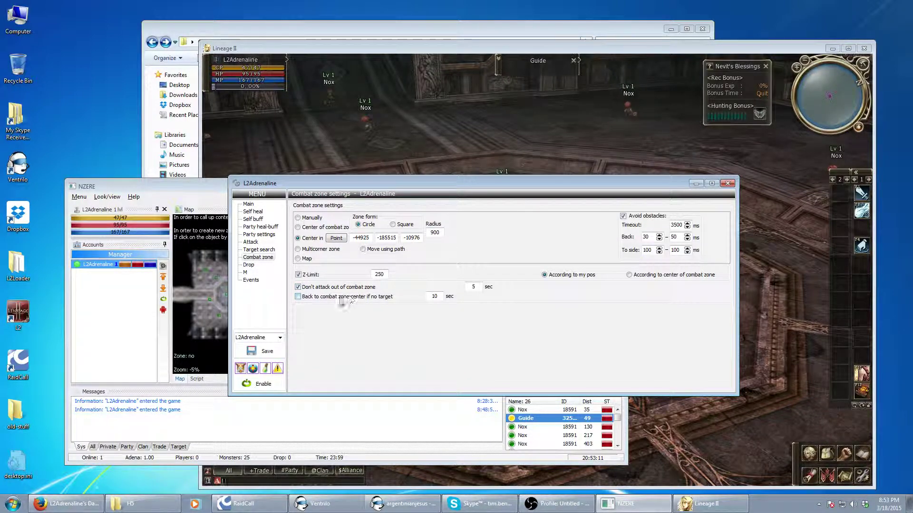
left_click(321, 299)
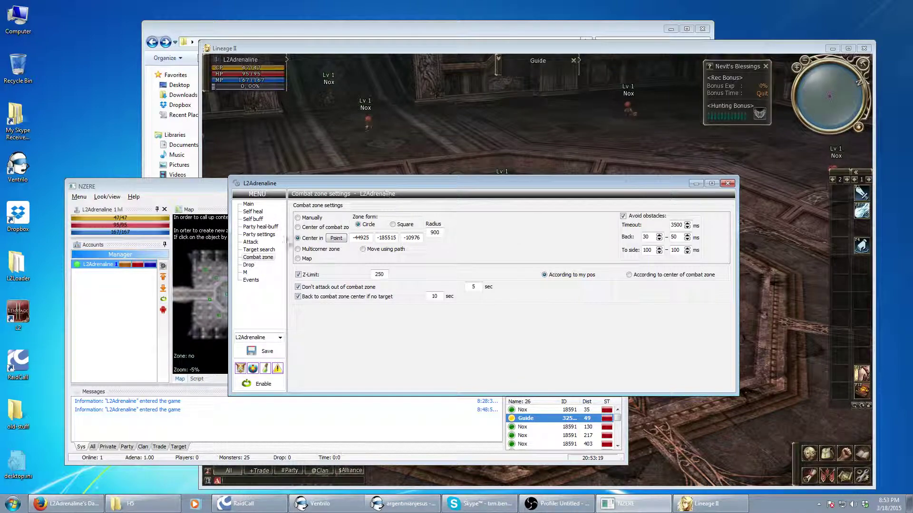
Close and reopen the bot settings on the Drop pickup page
left_click_drag(562, 185, 620, 163)
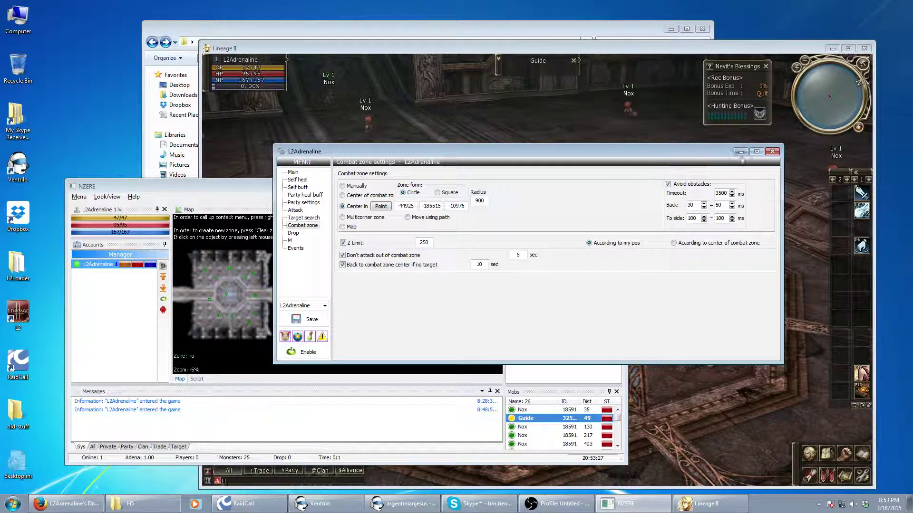
left_click(772, 152)
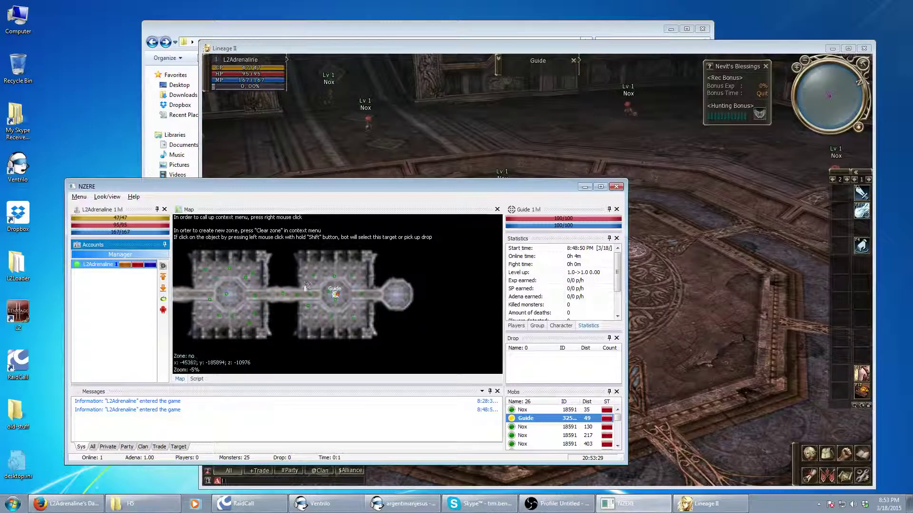
left_click(163, 266)
left_click(293, 233)
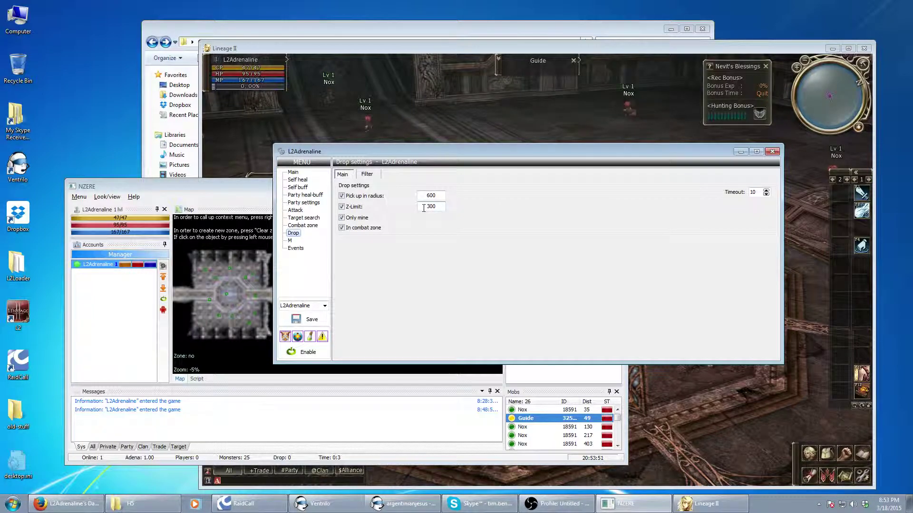
Search the Drop Filter for 'adena', then cancel without adding it
left_click(240, 149)
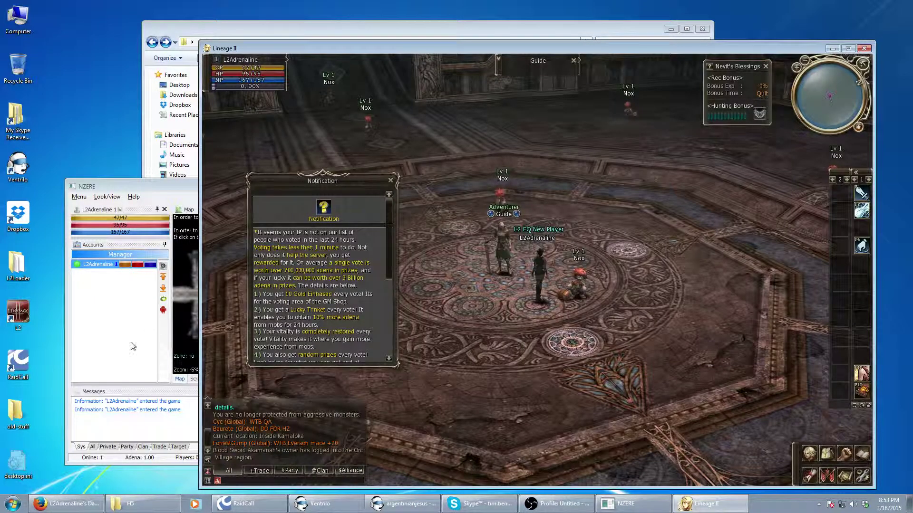
left_click(143, 342)
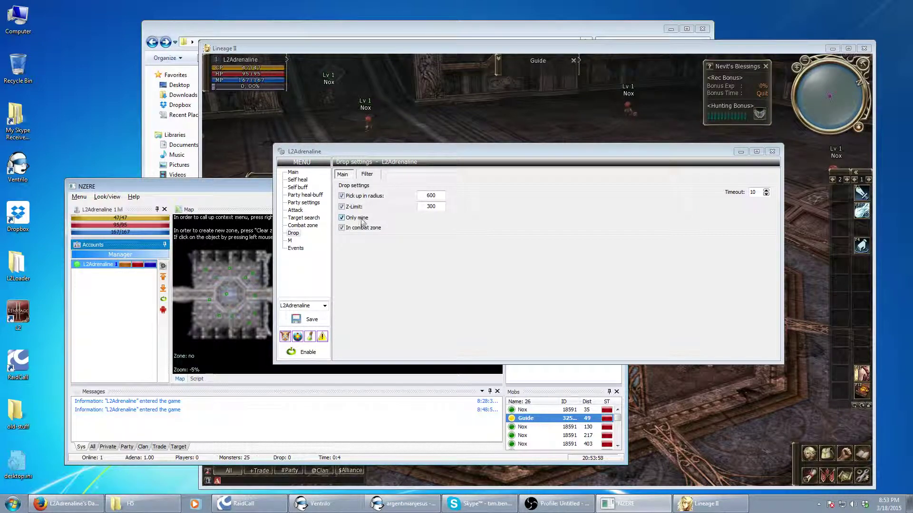
left_click(367, 175)
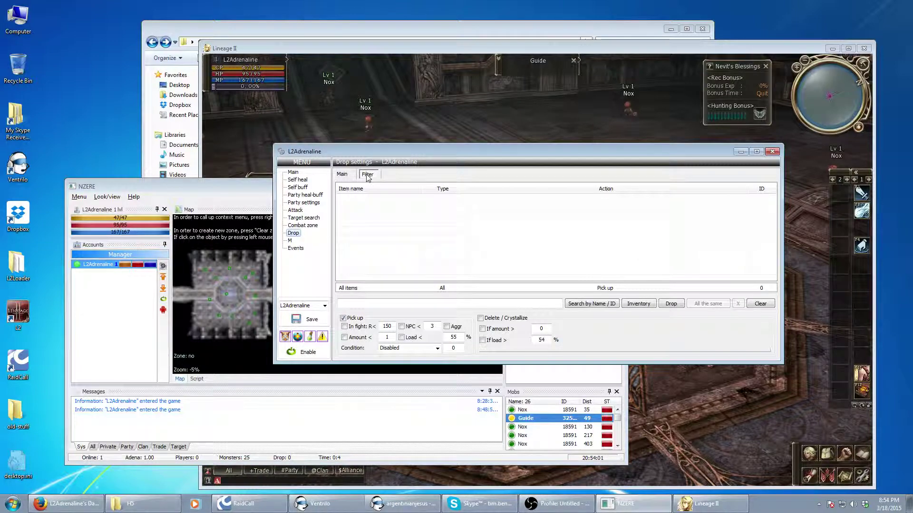
left_click(367, 175)
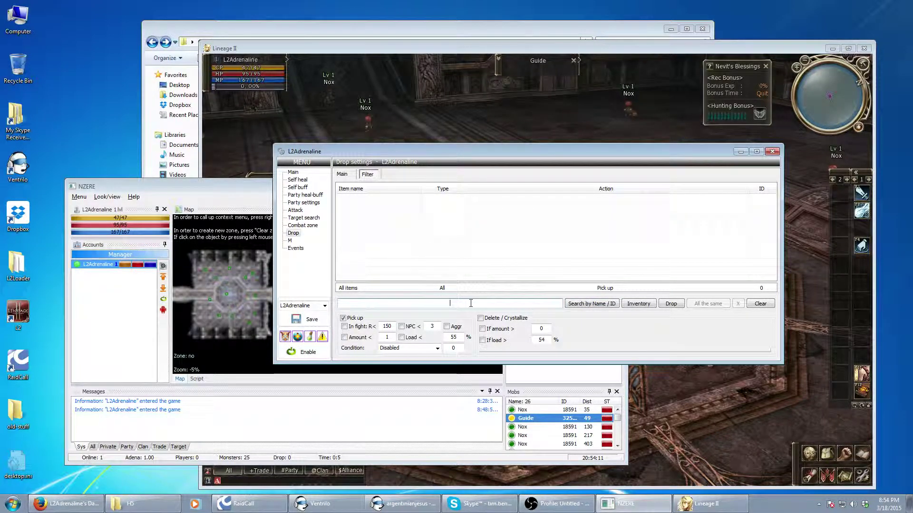
type("adena,")
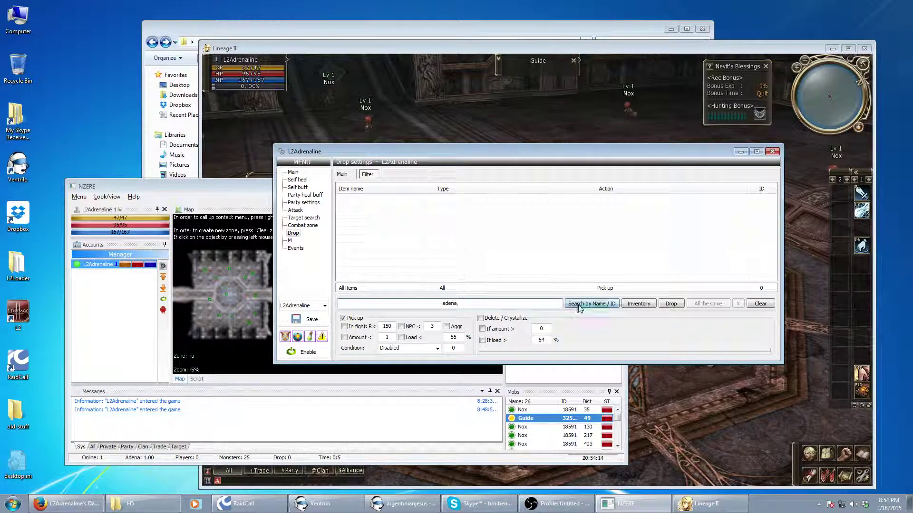
left_click(580, 304)
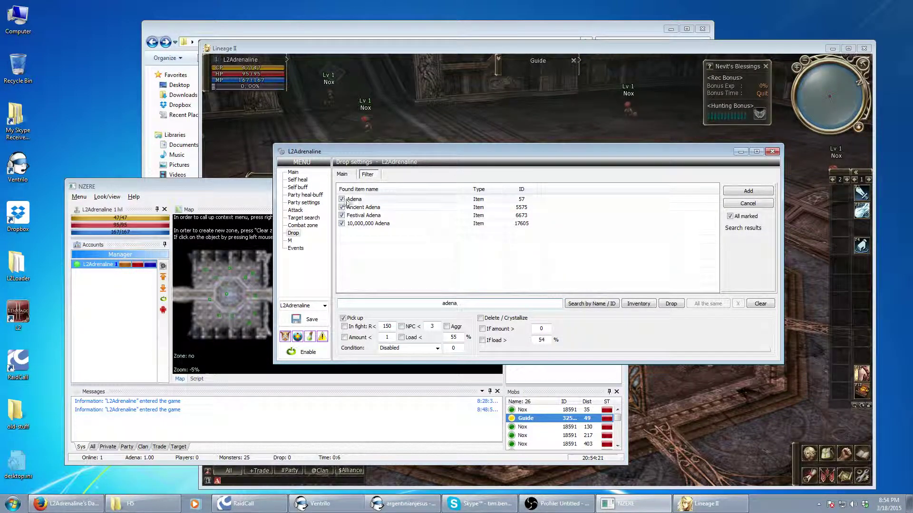
left_click(755, 204)
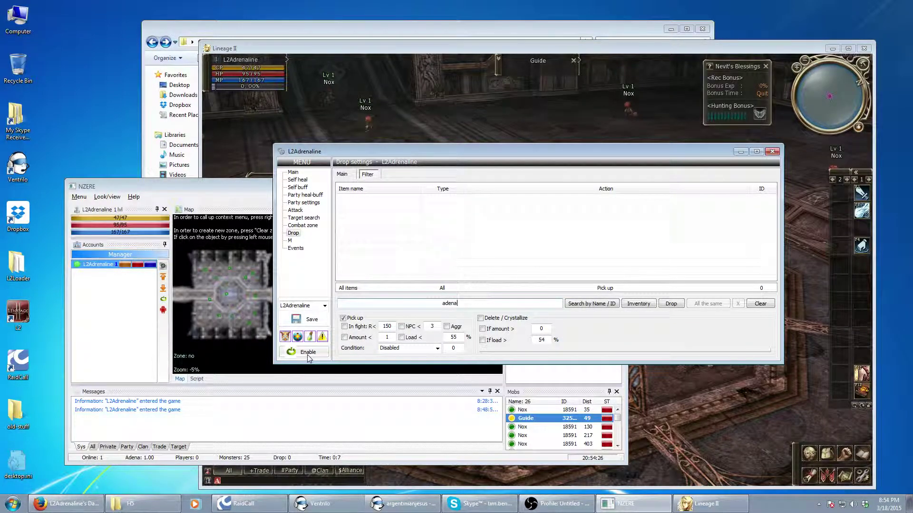
Enable the bot and close the game's vote notification
left_click(308, 352)
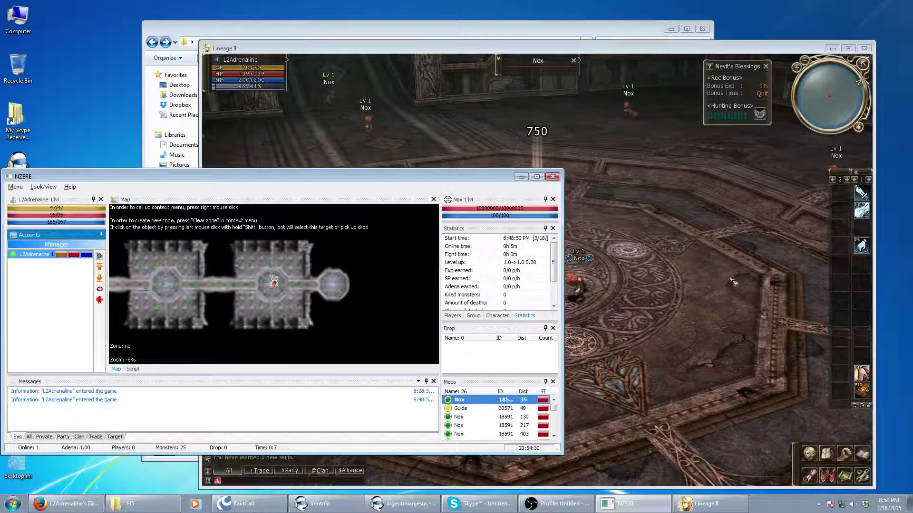
left_click(732, 282)
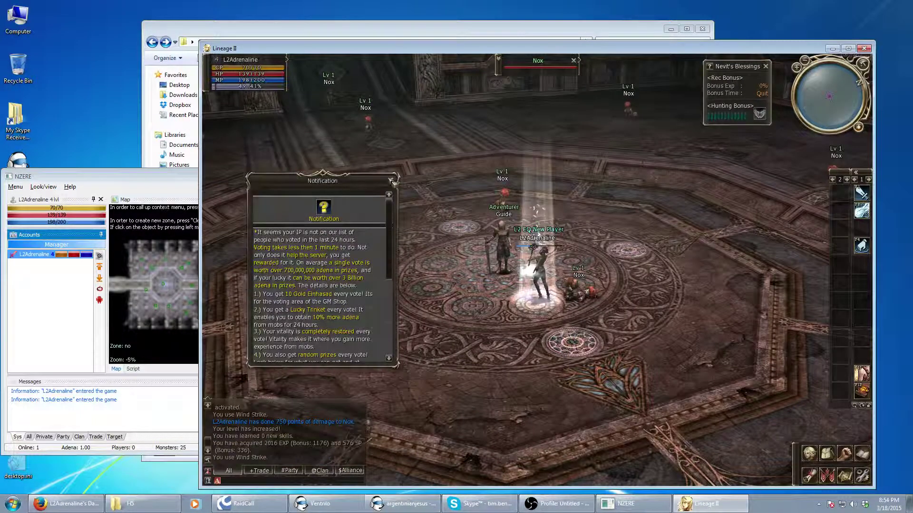
left_click(391, 181)
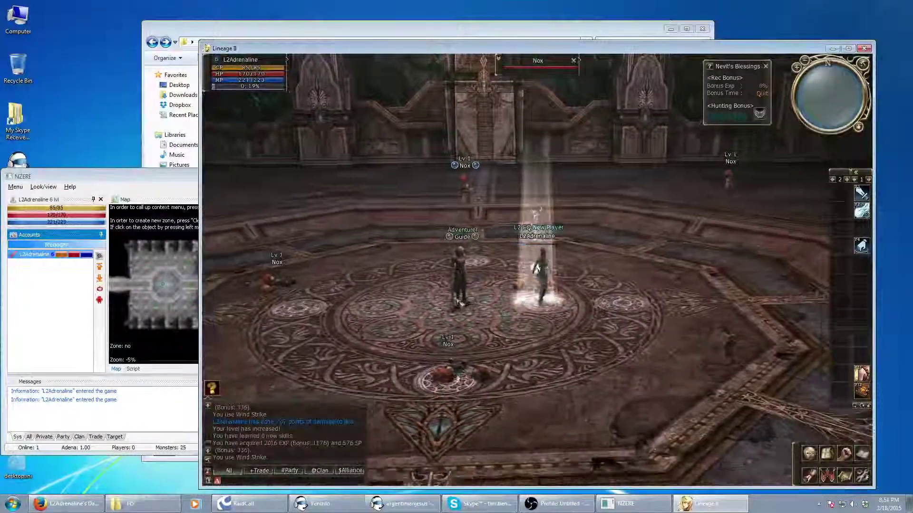
Set Wind Strike's reuse time to 8.00 sec on the Attack page, then return to the game
left_click(56, 315)
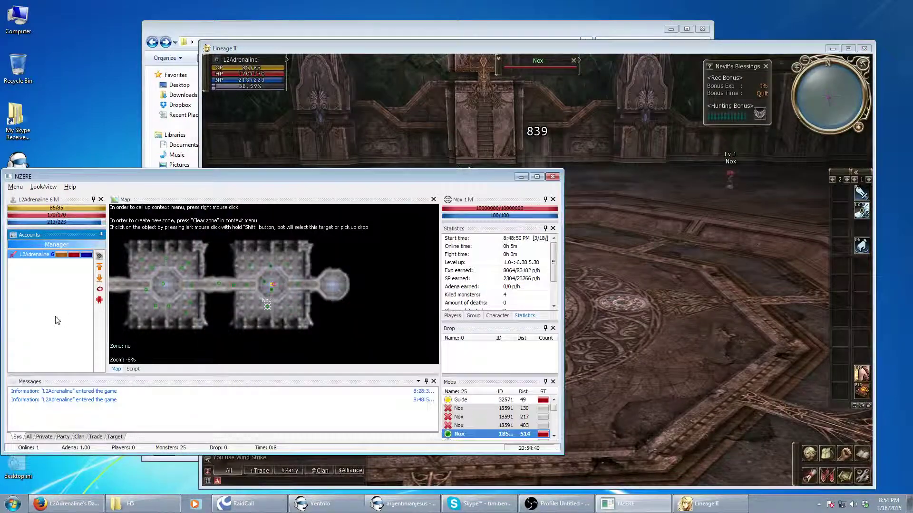
left_click(99, 255)
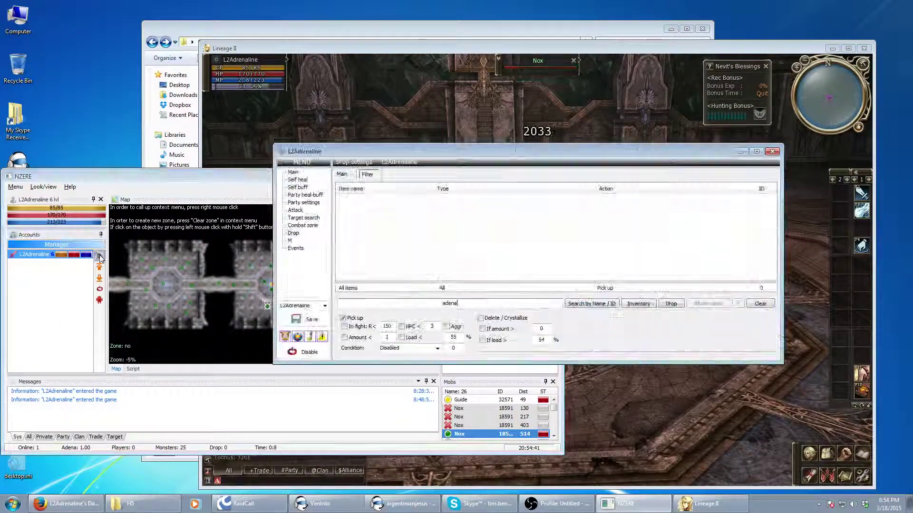
left_click(295, 210)
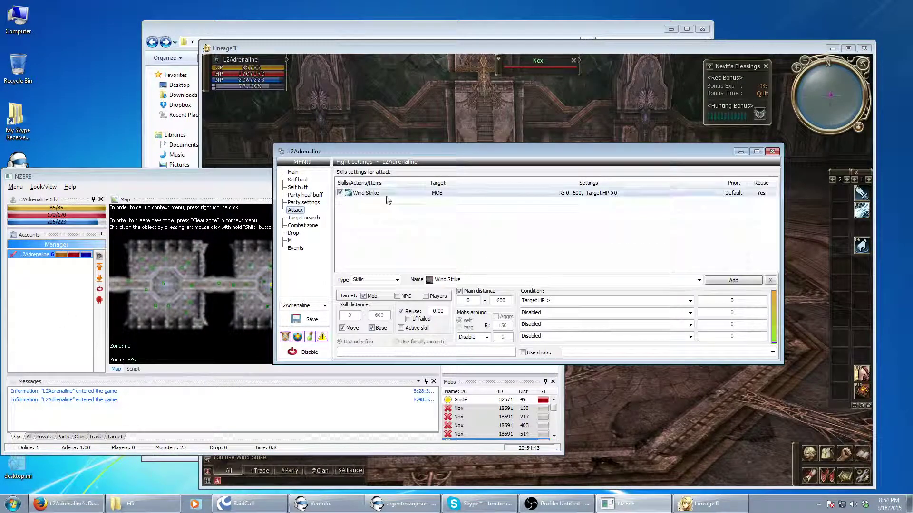
left_click(430, 312)
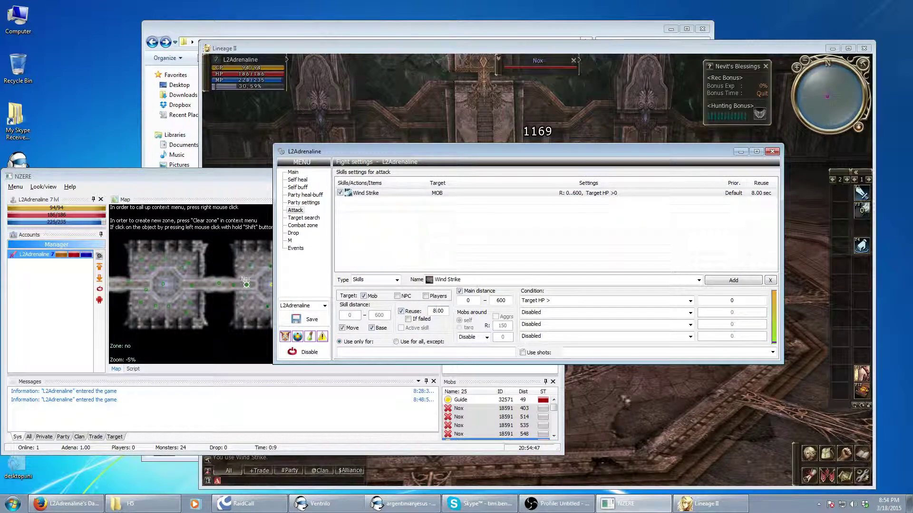
key("alt+Tab")
left_click(861, 452)
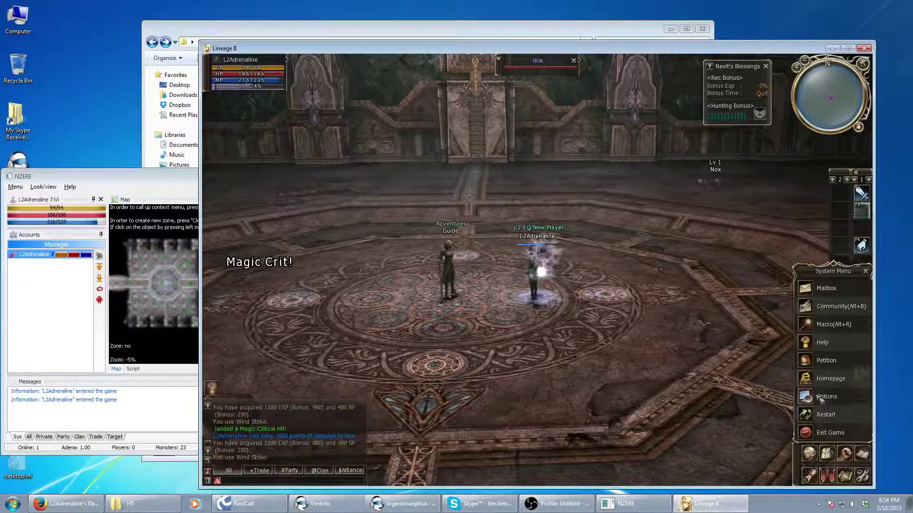
left_click(808, 399)
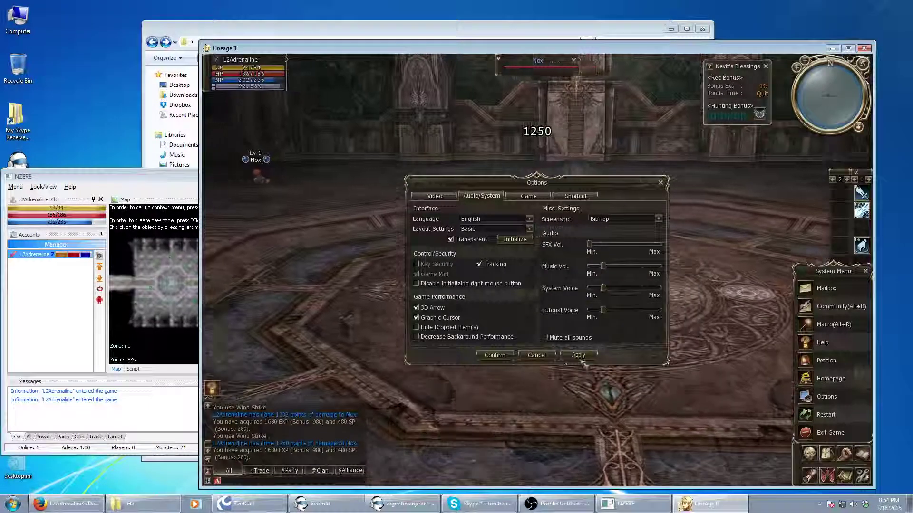
left_click(494, 355)
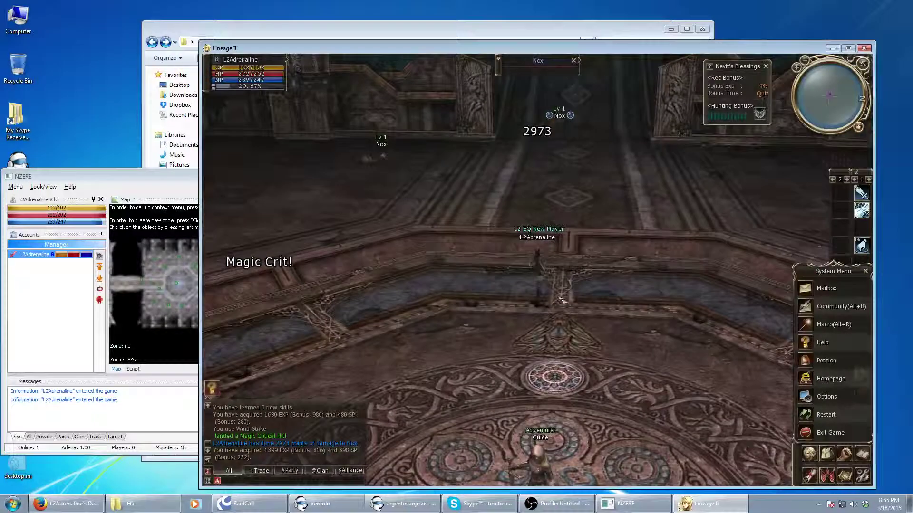
Close the Fight settings, move the NZERE main window higher, and leave Lineage II in front
left_click(30, 355)
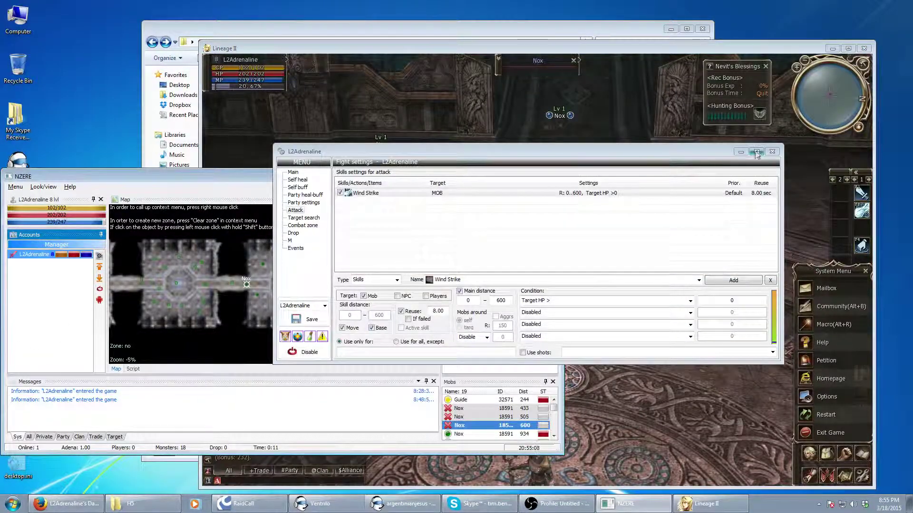
left_click(772, 151)
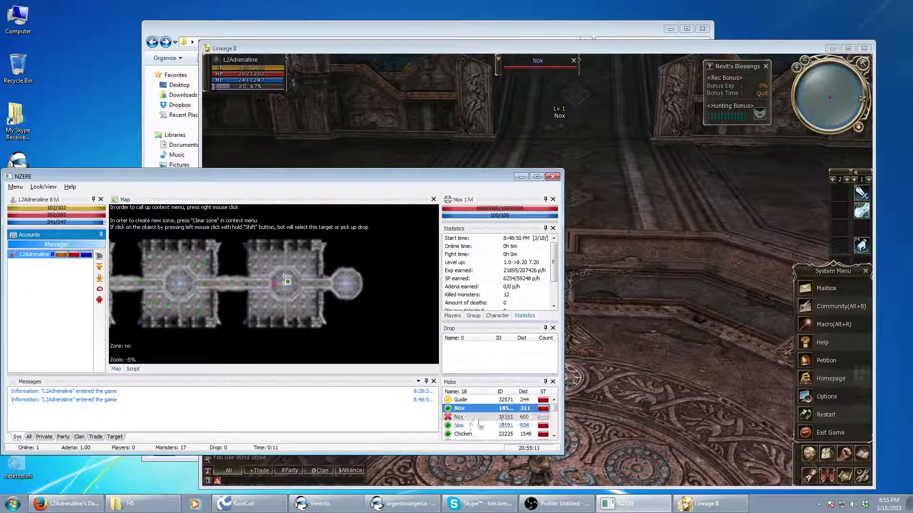
left_click(554, 410)
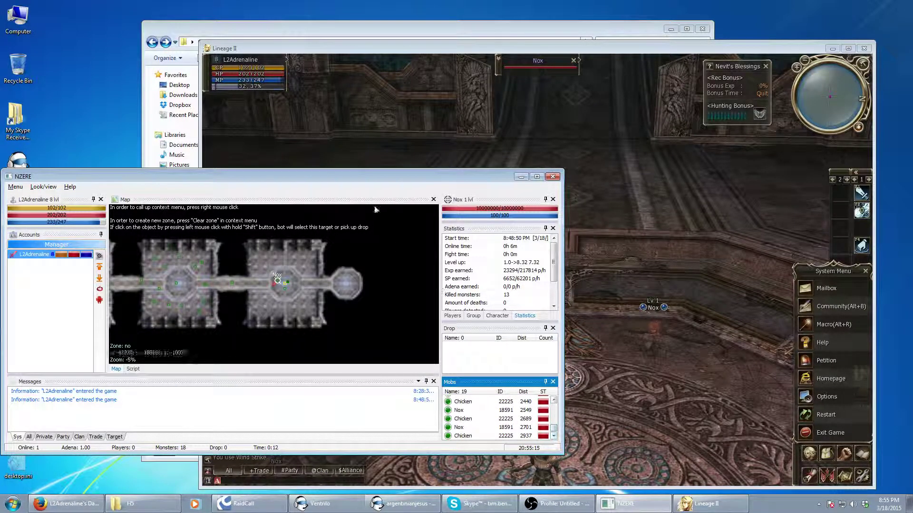
left_click_drag(369, 176, 388, 113)
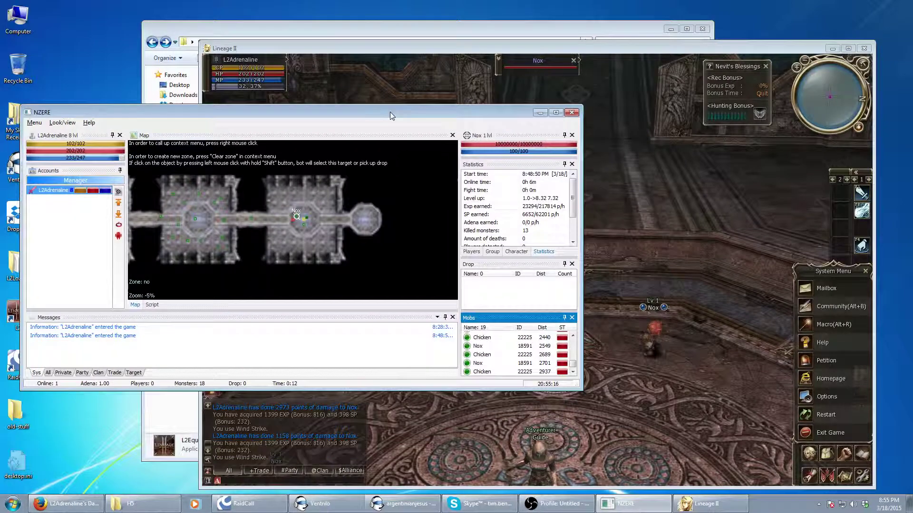
left_click(639, 256)
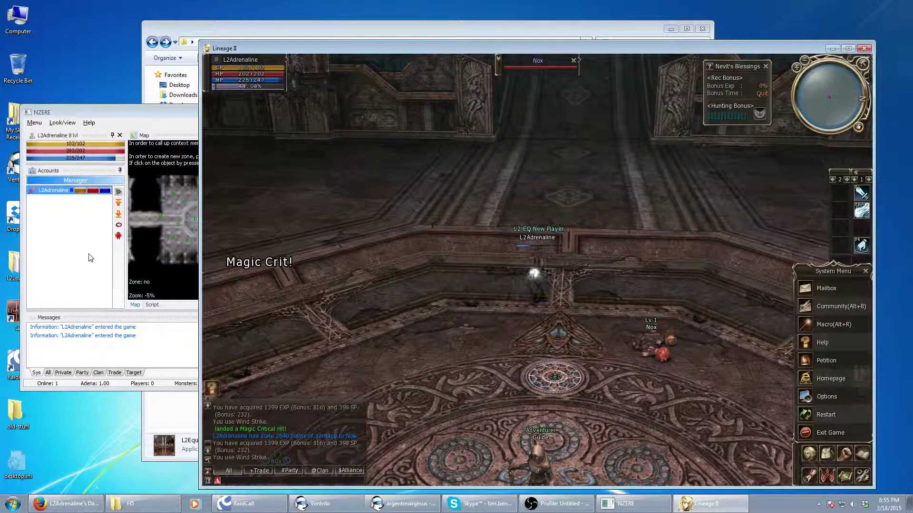
left_click(118, 229)
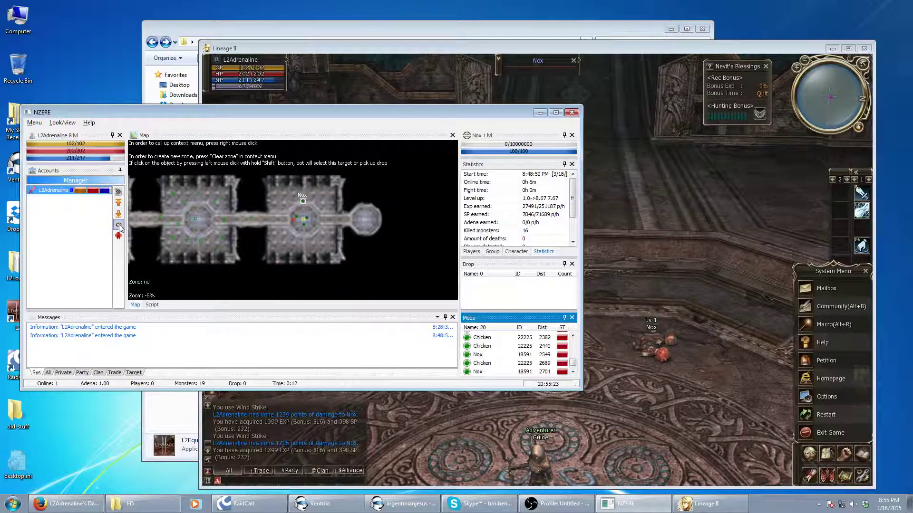
left_click(613, 228)
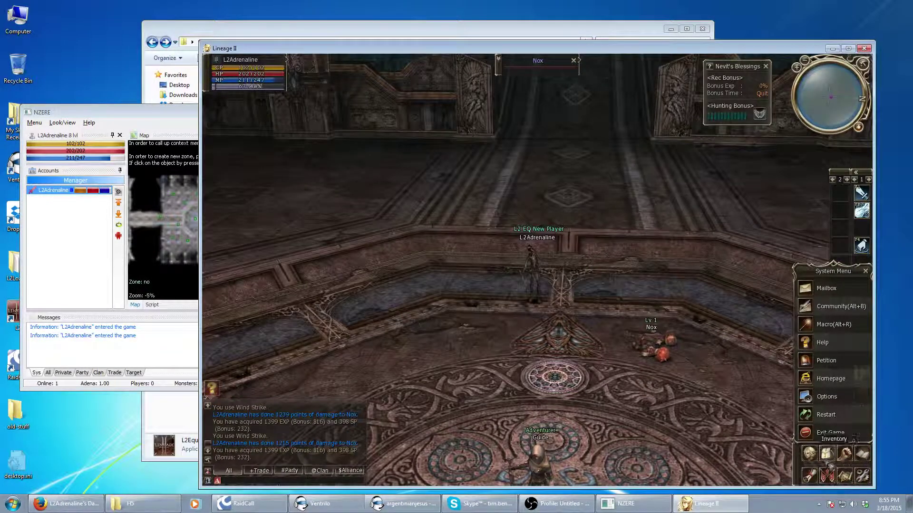
left_click(861, 454)
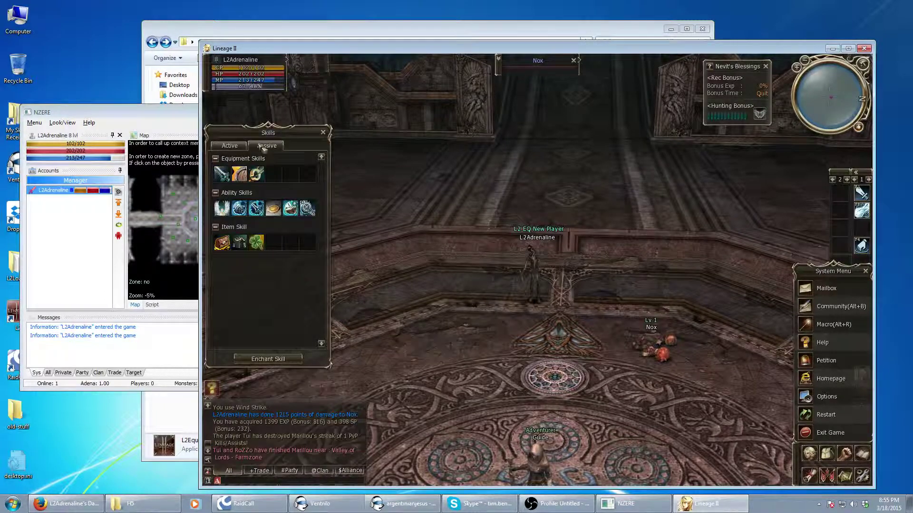
left_click(231, 145)
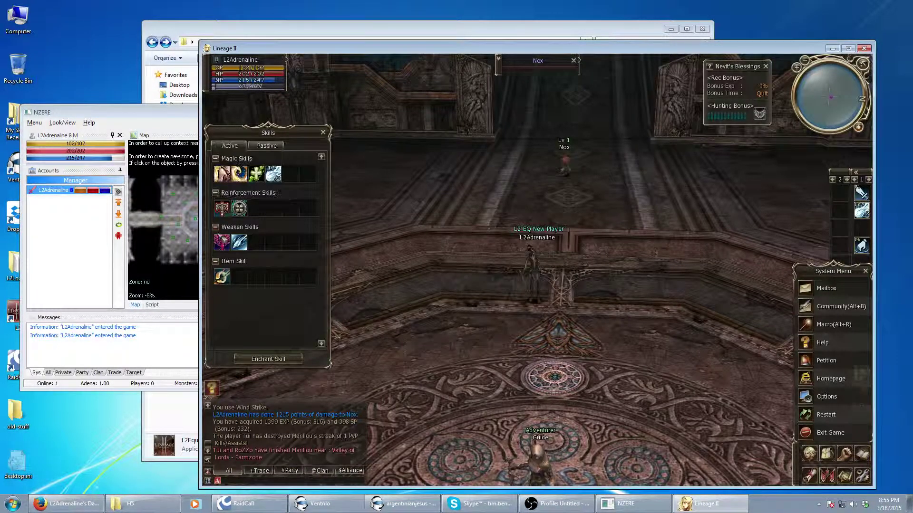
left_click_drag(346, 260, 332, 376)
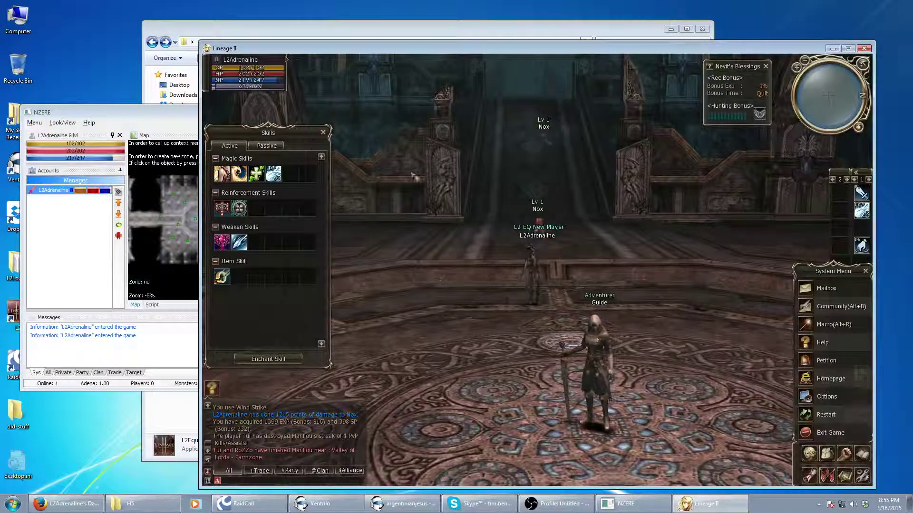
left_click(324, 133)
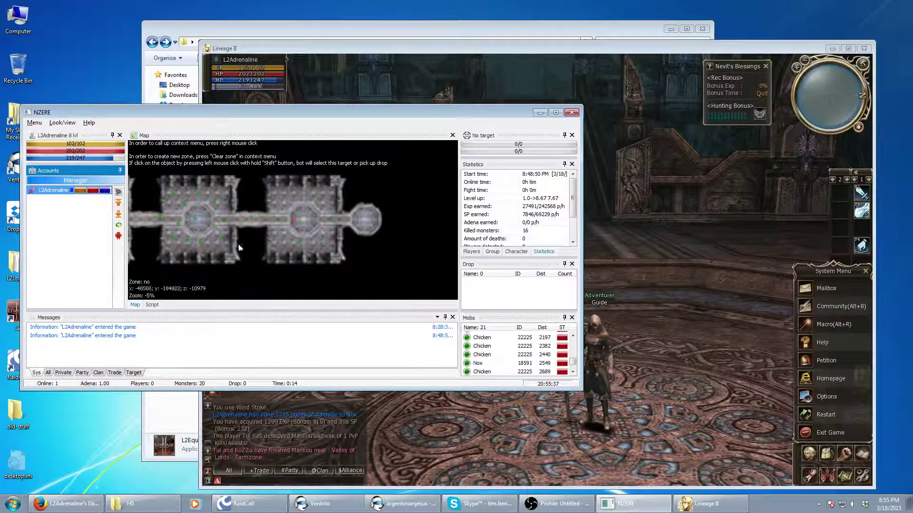
left_click(605, 256)
Walk the character up the hall toward the Nox and close the System Menu
left_click(499, 82)
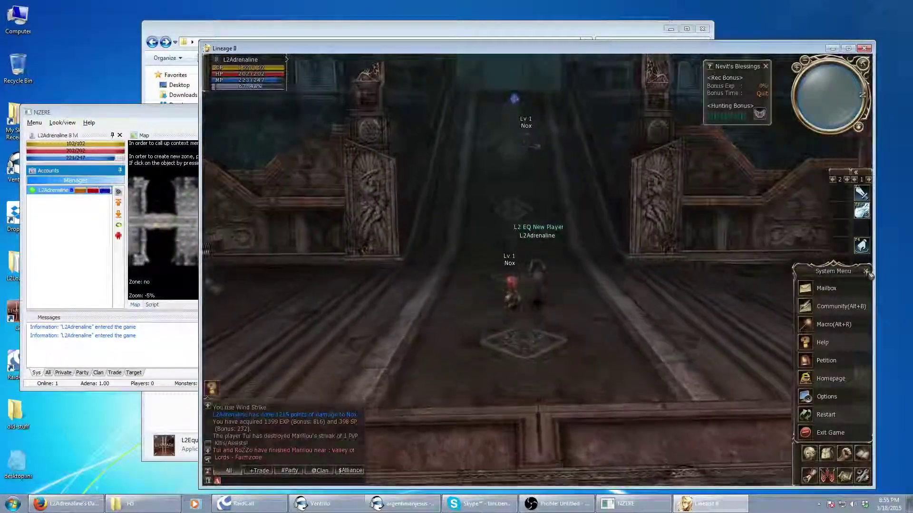
key("Escape")
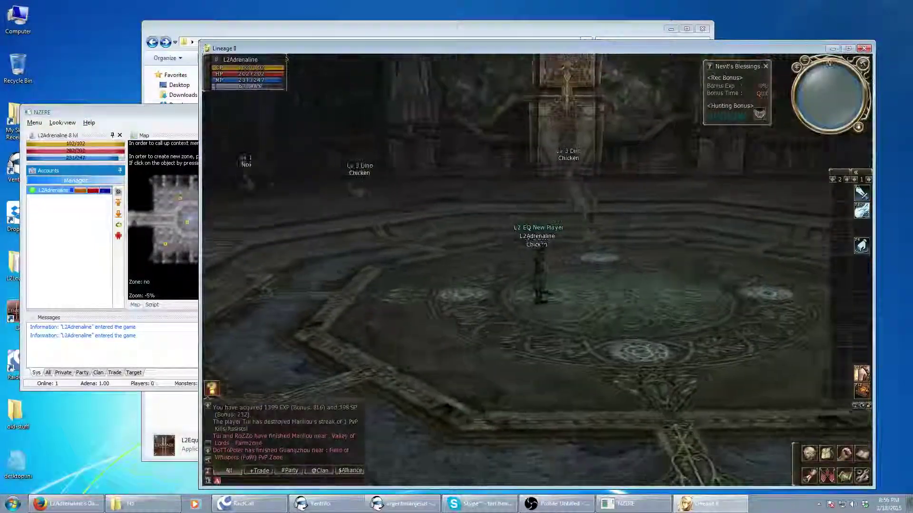
Toggle the NZERE map background off and back on, then open the map's zone options
left_click(83, 259)
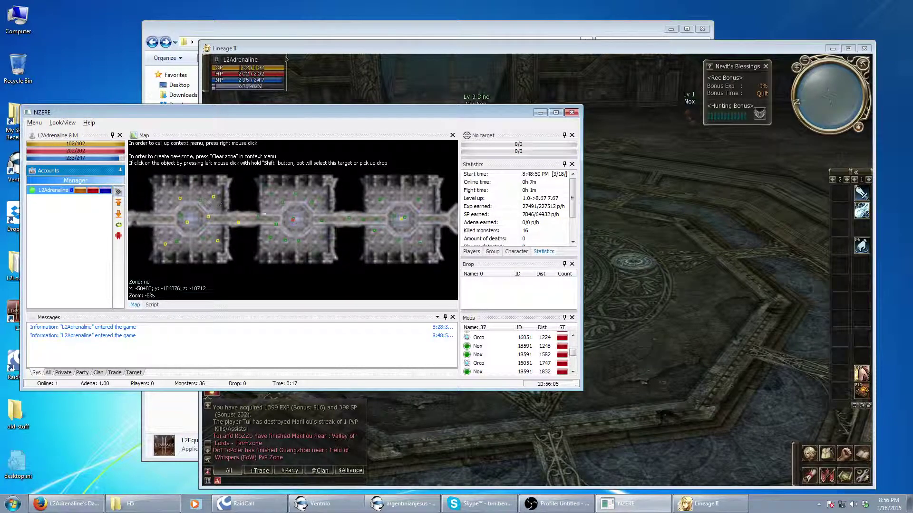
left_click_drag(335, 112, 375, 118)
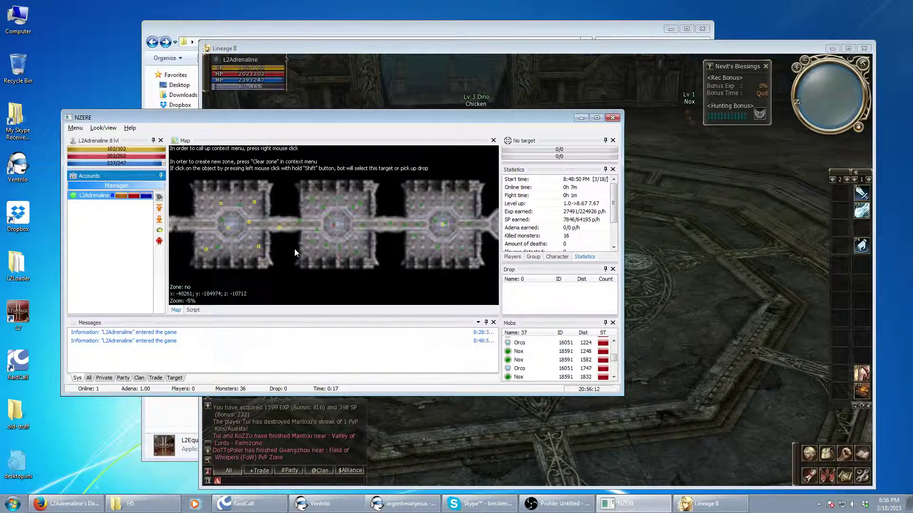
right_click(299, 265)
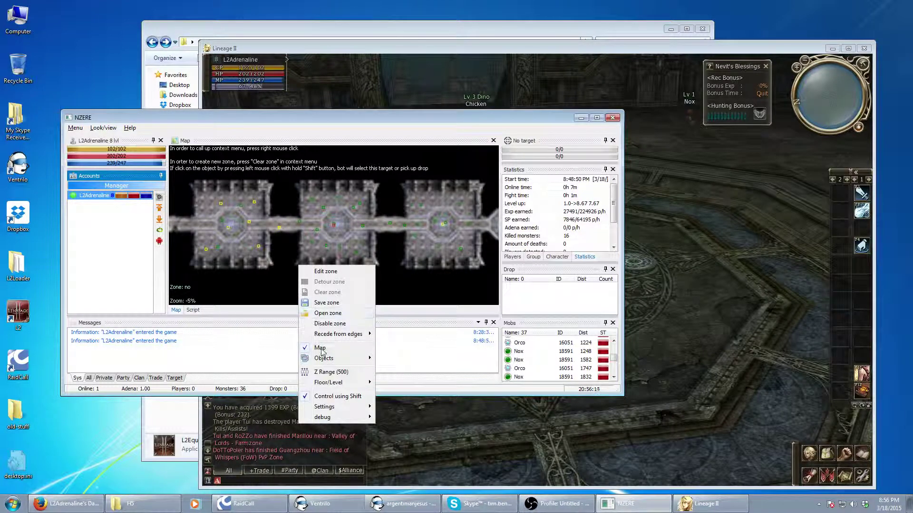
left_click(321, 350)
right_click(298, 262)
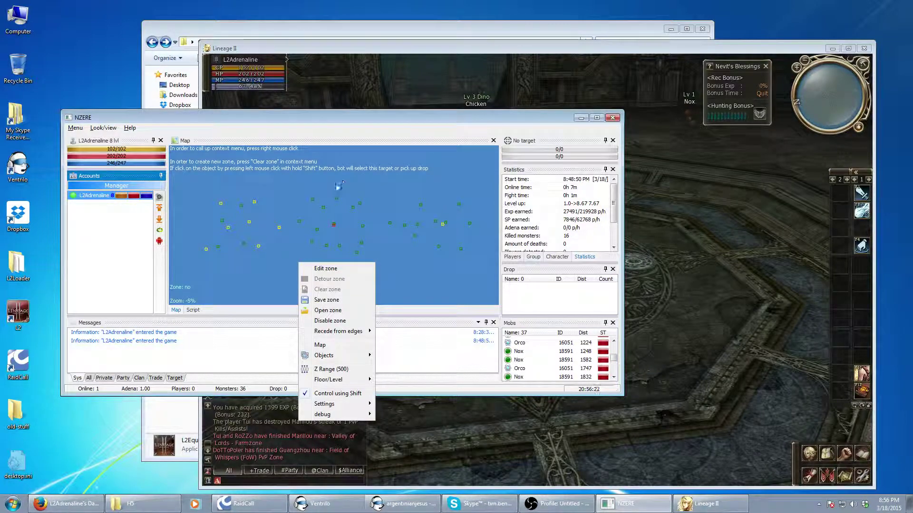
left_click(320, 345)
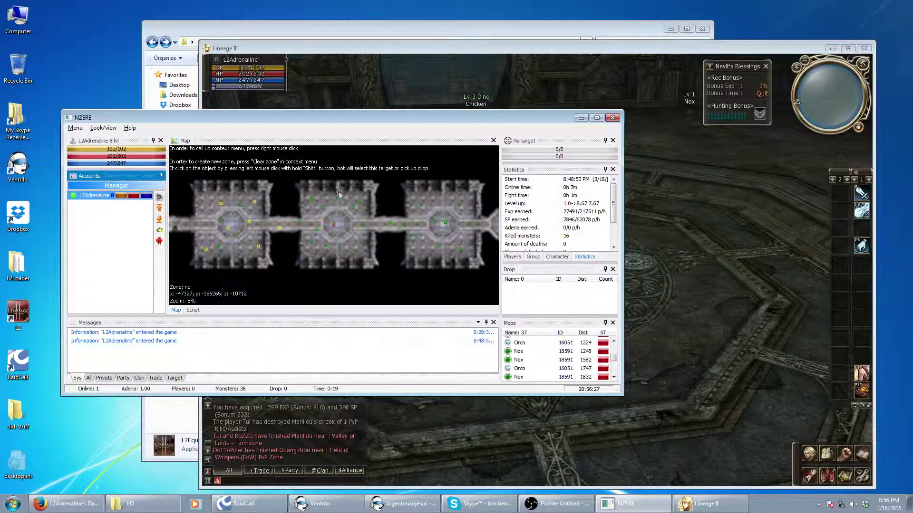
right_click(317, 221)
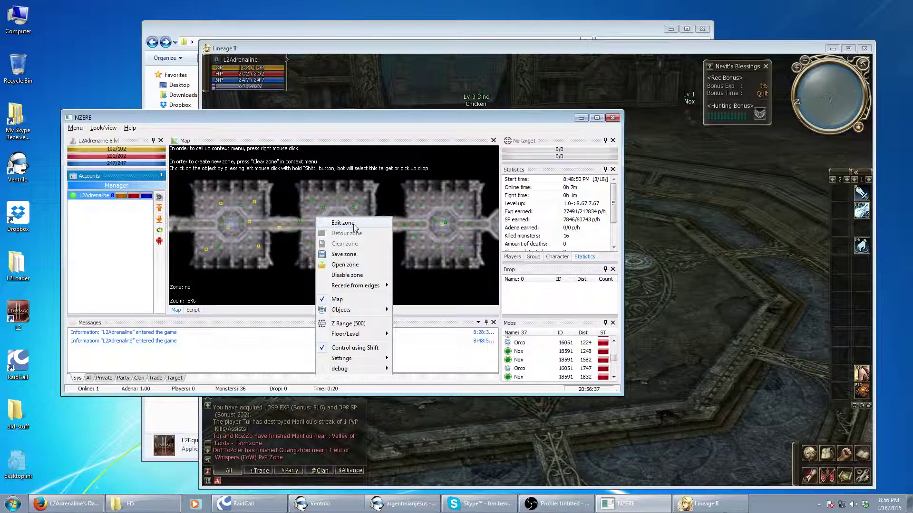
Outline a new combat zone around the middle hall with seven map points and apply it
left_click(343, 223)
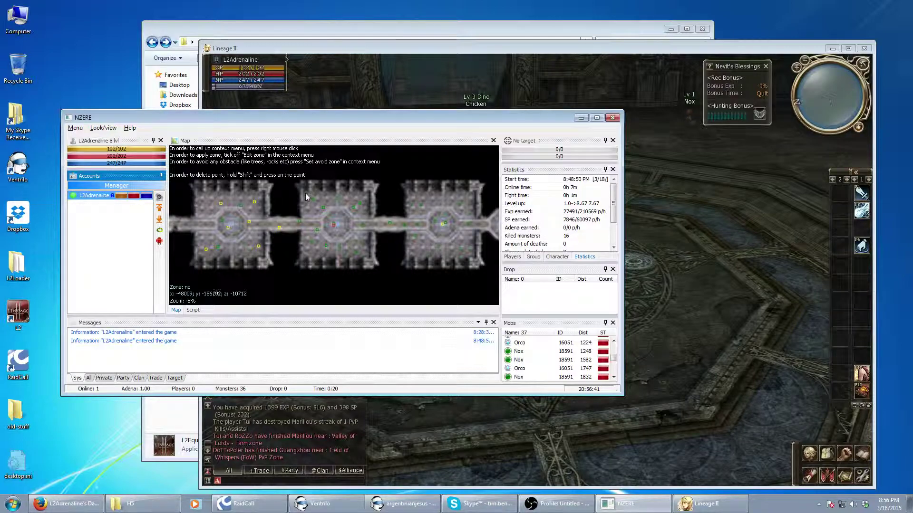
left_click(304, 193)
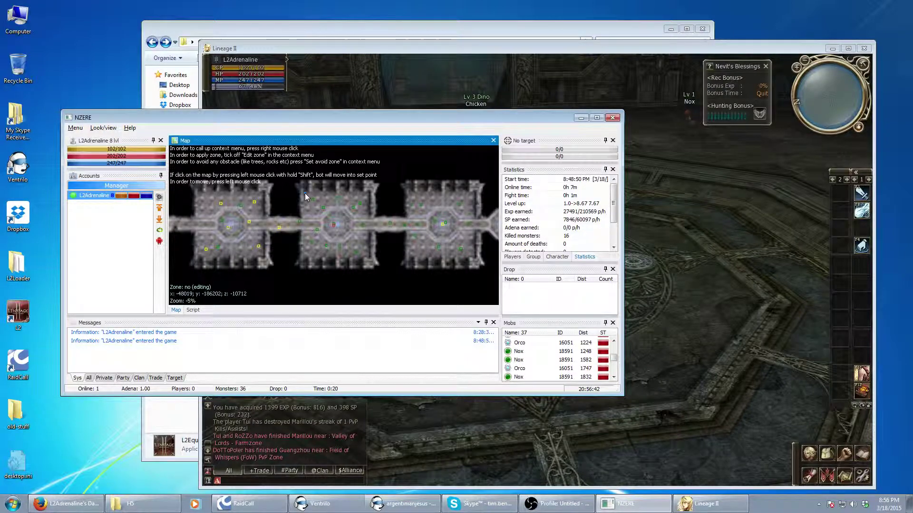
left_click(302, 256)
left_click(317, 244)
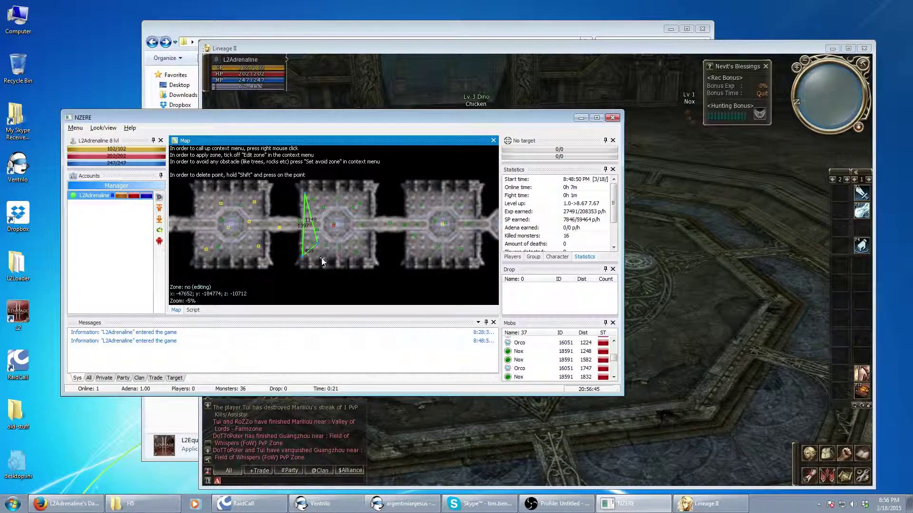
left_click(322, 258)
left_click(340, 254)
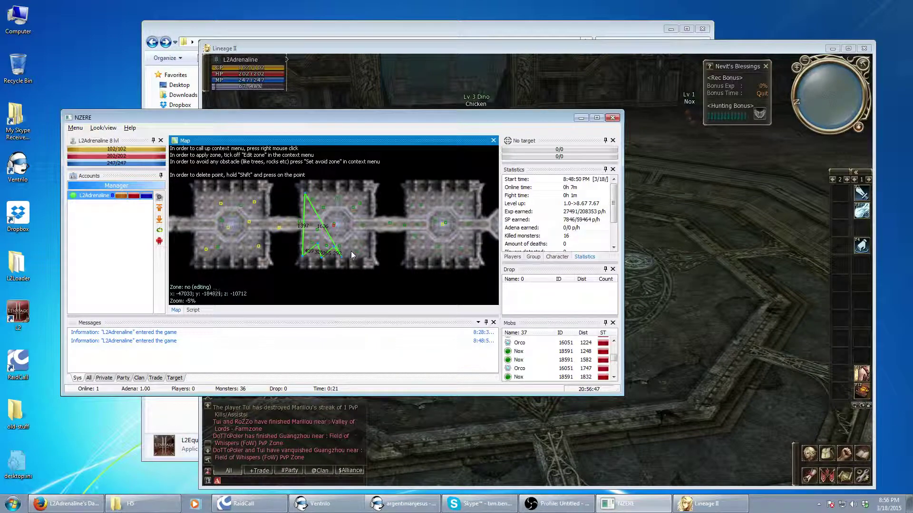
left_click(368, 257)
left_click(368, 240)
left_click(365, 213)
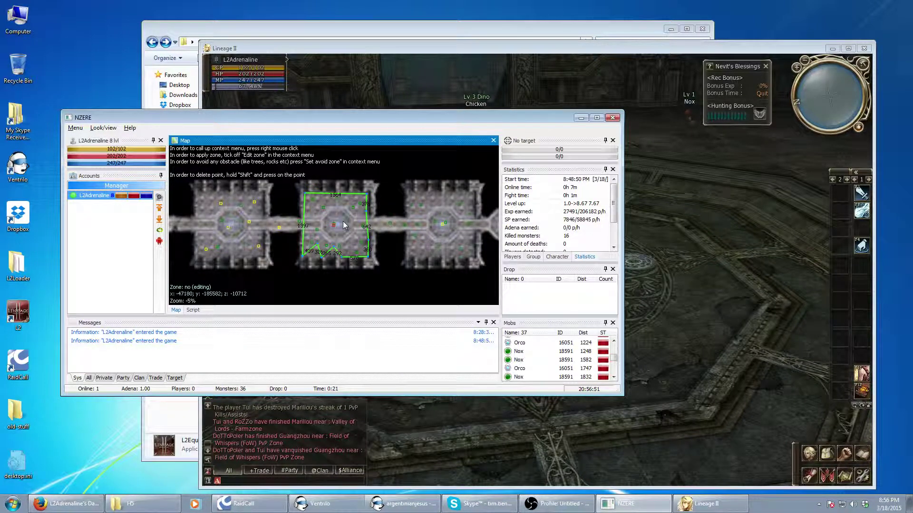
right_click(343, 221)
left_click(354, 228)
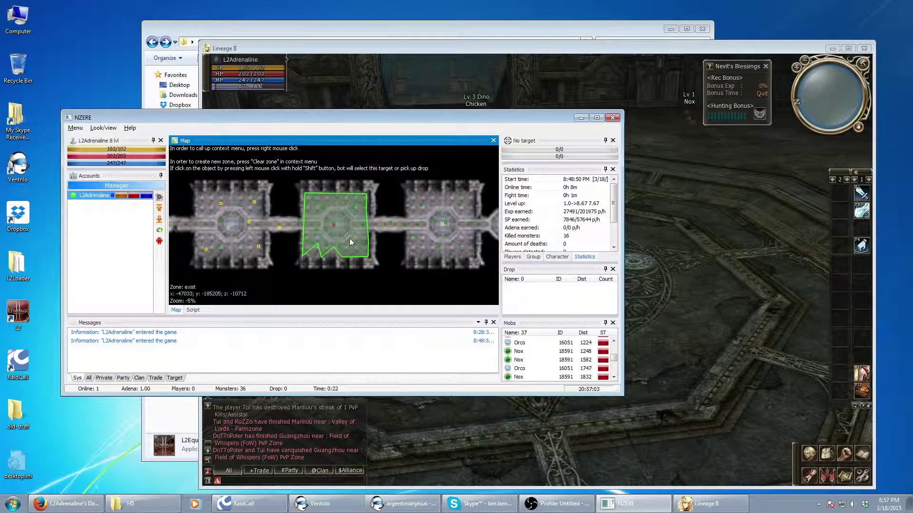
Switch to Edit zone, mark a small Detour area inside the hunting zone, then untick Edit zone
right_click(346, 232)
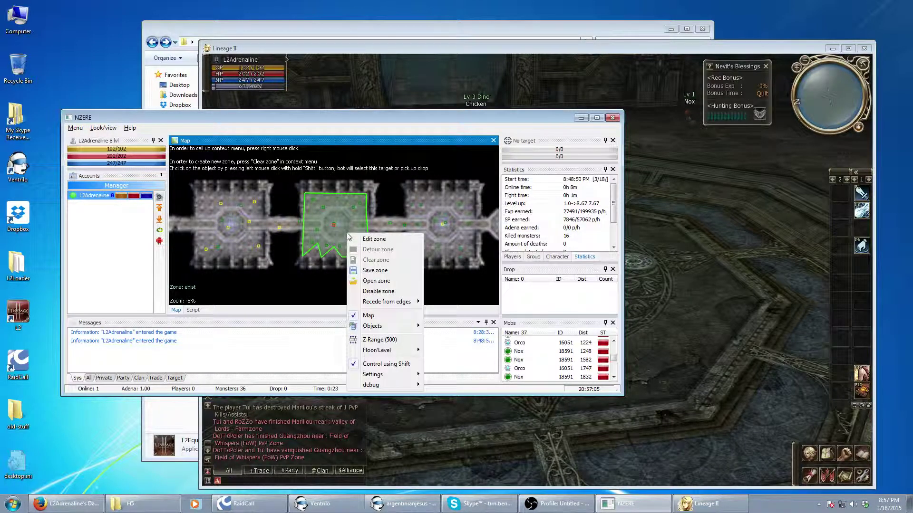
left_click(370, 241)
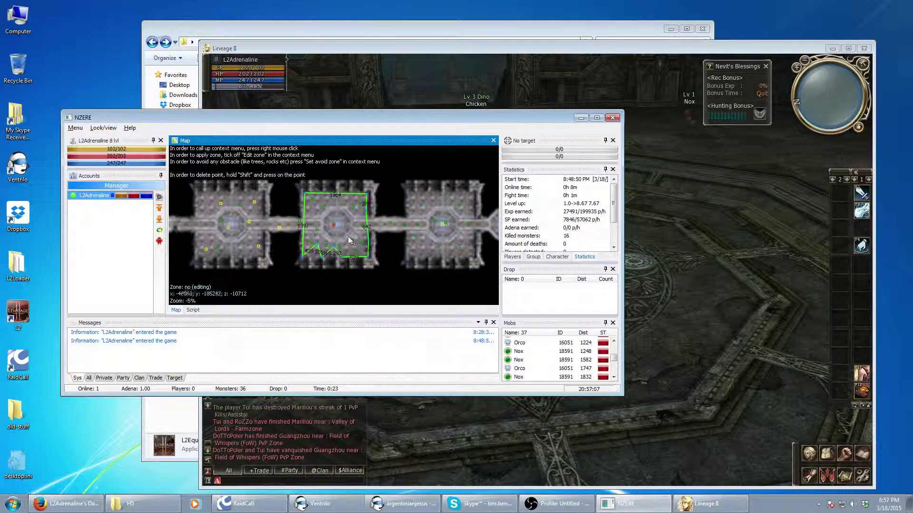
right_click(349, 238)
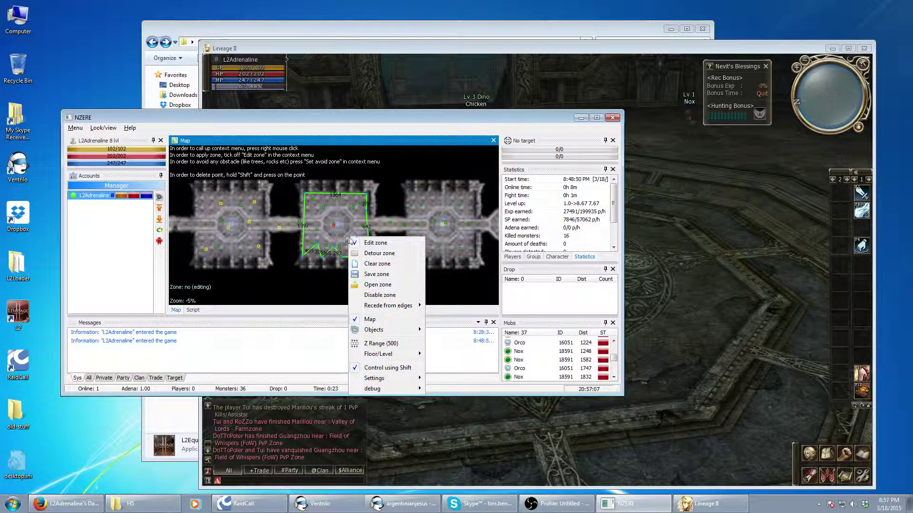
left_click(384, 257)
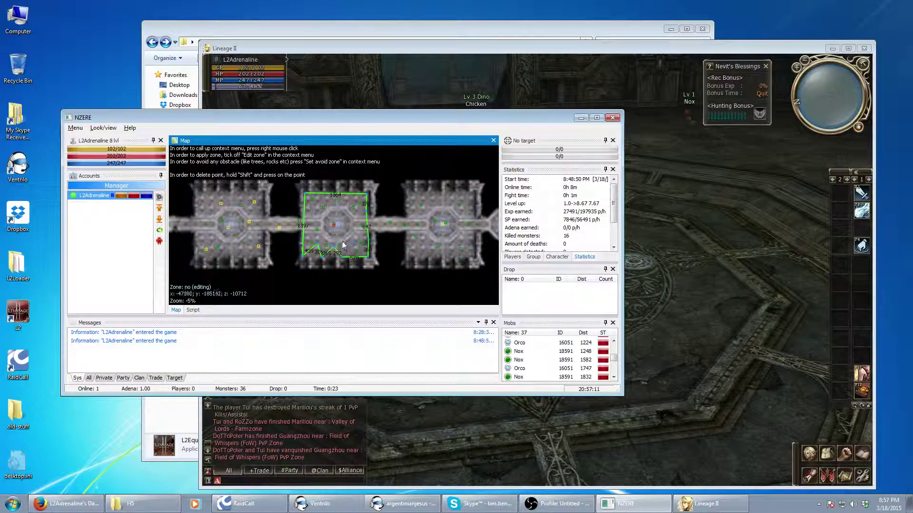
left_click(344, 240)
left_click(354, 235)
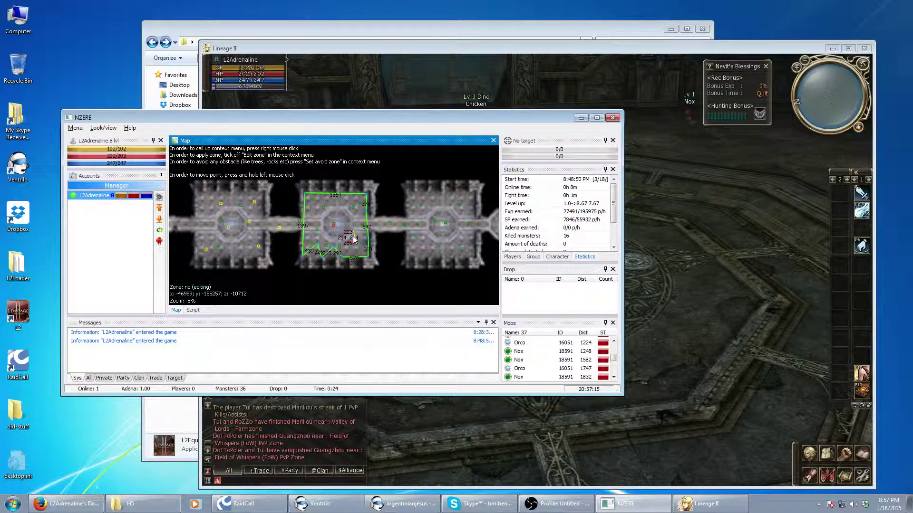
right_click(326, 239)
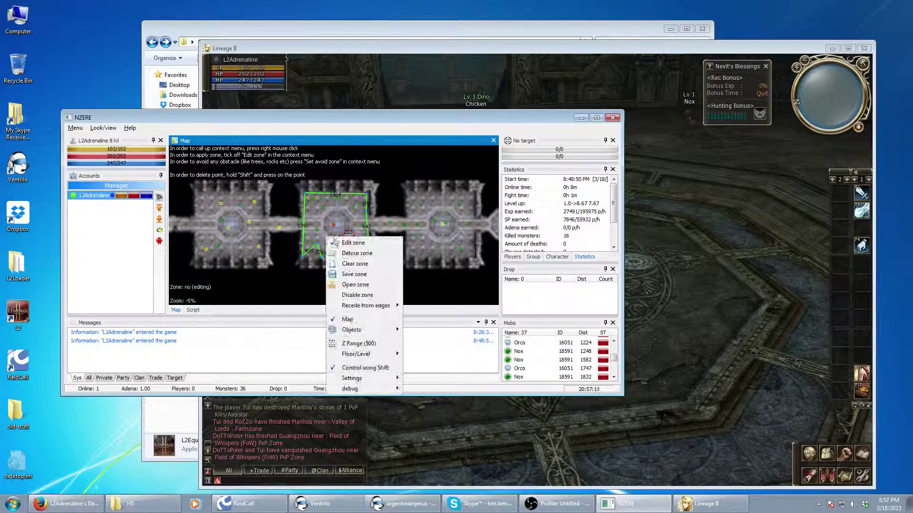
left_click(340, 244)
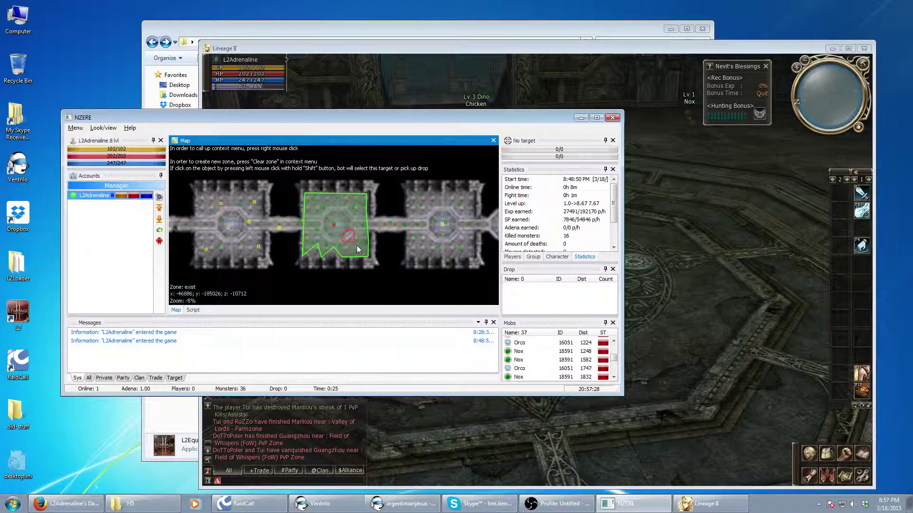
Set the character's Combat zone setting to Map instead of a circle around a point
left_click(160, 197)
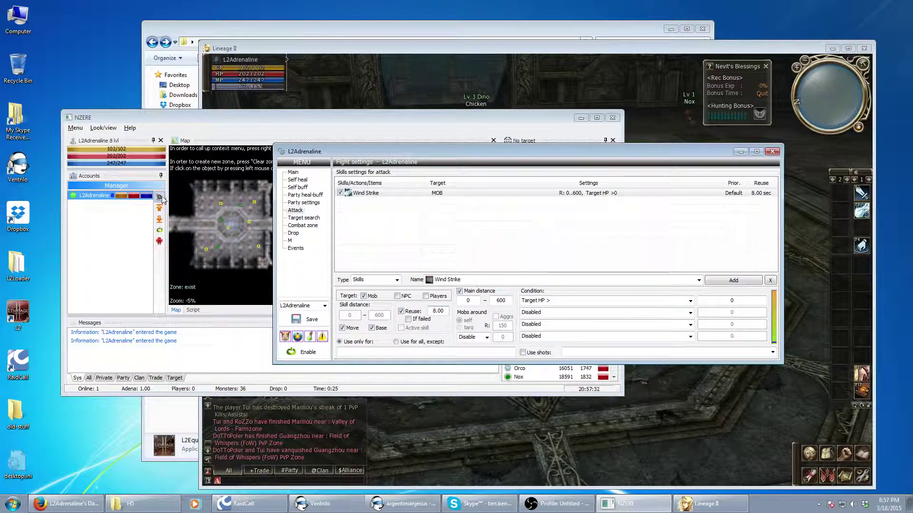
left_click(304, 225)
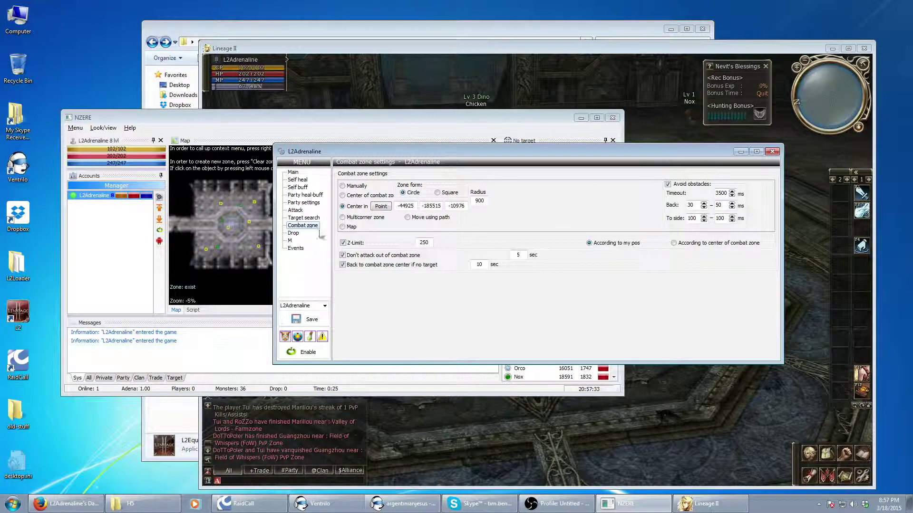
left_click(342, 226)
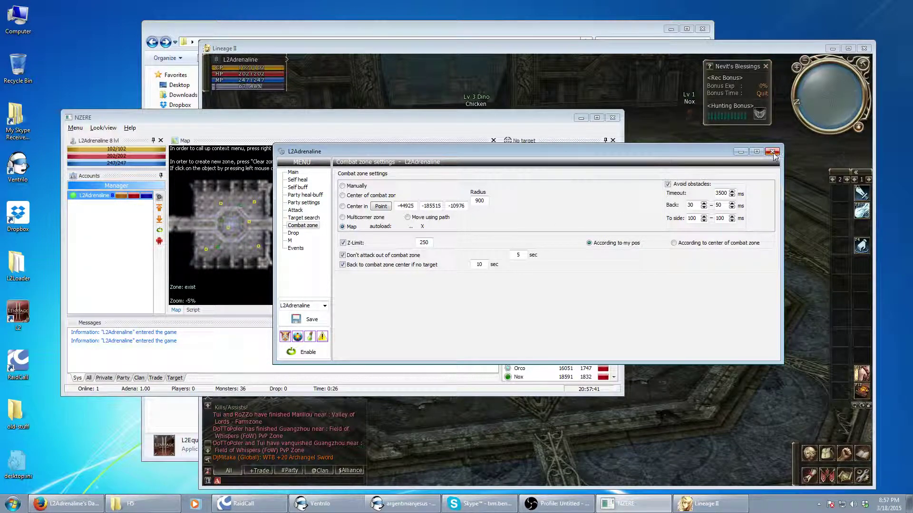
left_click(772, 152)
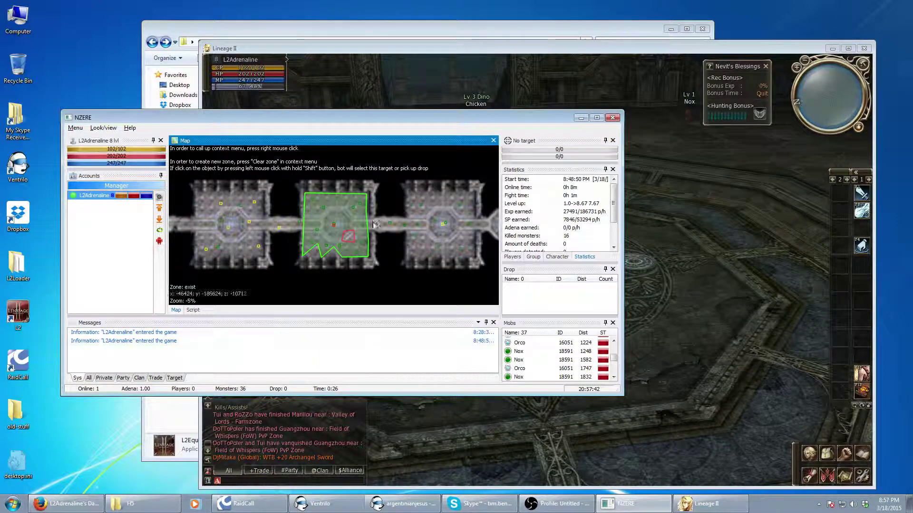
right_click(347, 223)
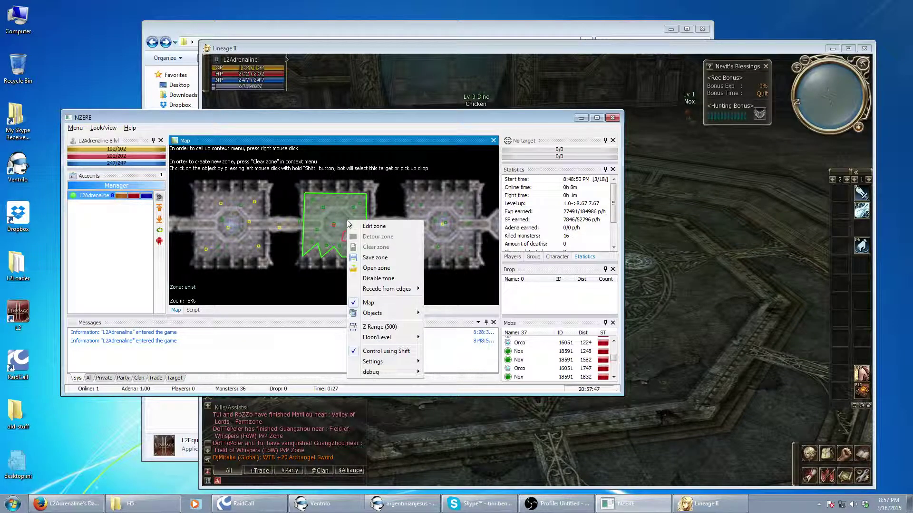
Save the zone as 'starter zone 123' and confirm it appears in the Open zone list
left_click(378, 258)
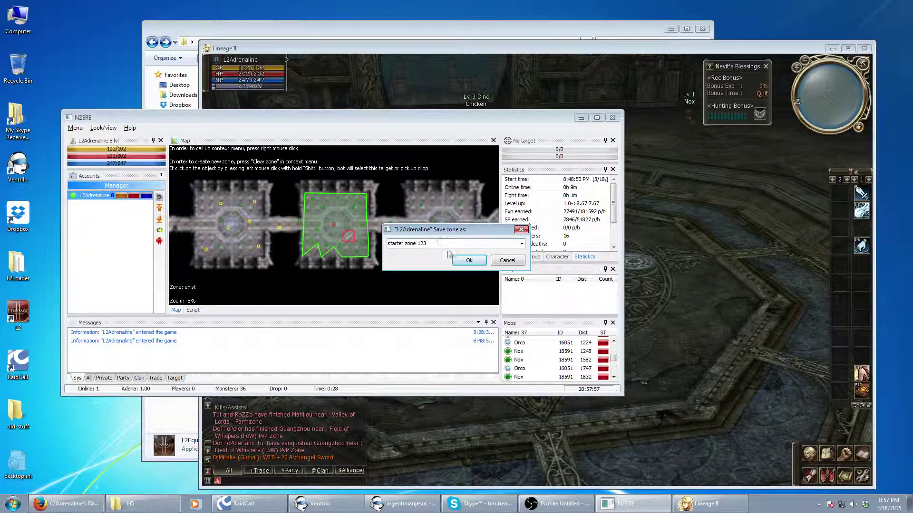
left_click(468, 261)
right_click(317, 225)
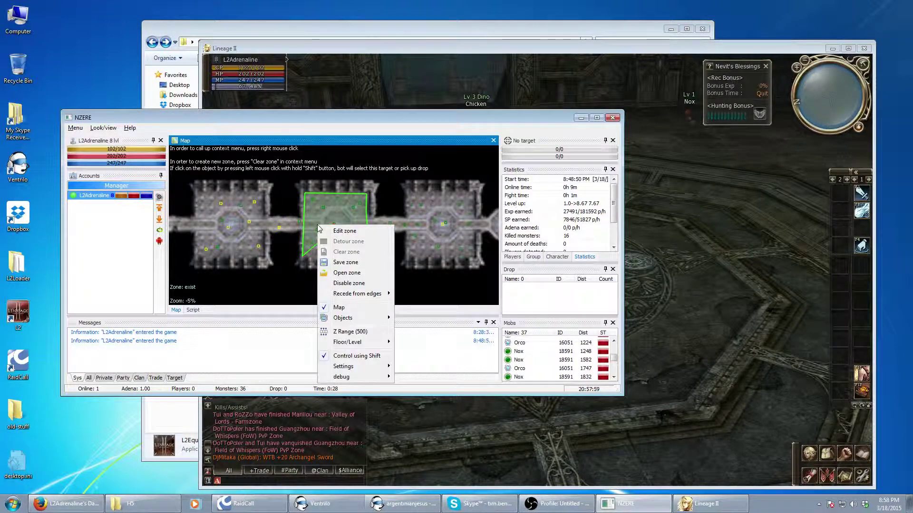
left_click(354, 271)
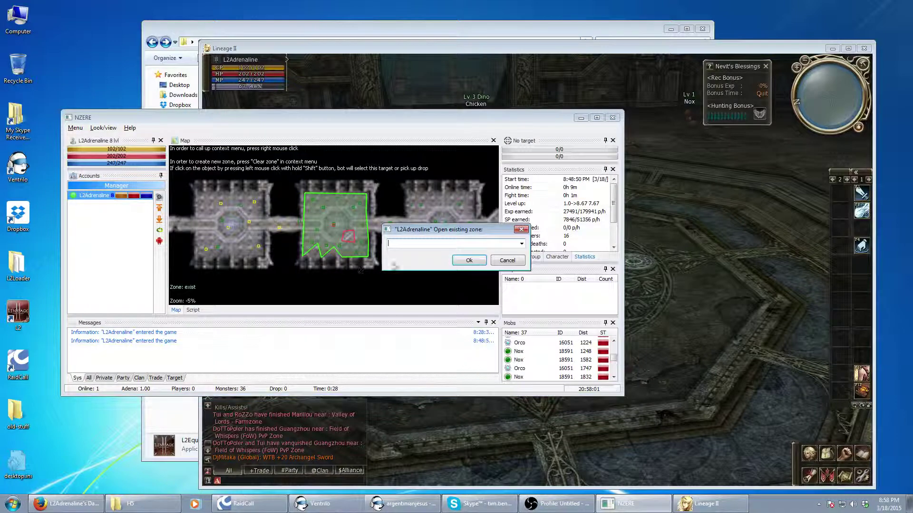
left_click(521, 245)
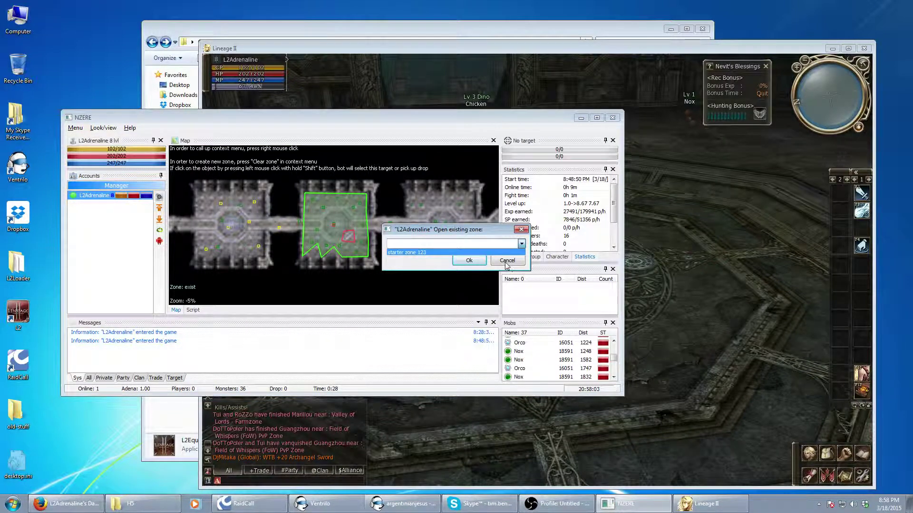
left_click(507, 265)
left_click(507, 260)
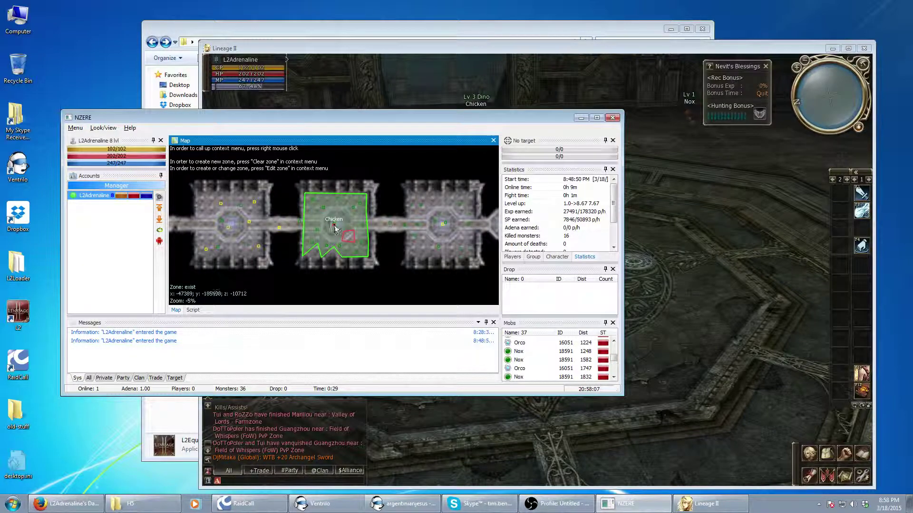
Open the character's bot settings and Enable the bot to start hunting
left_click(160, 200)
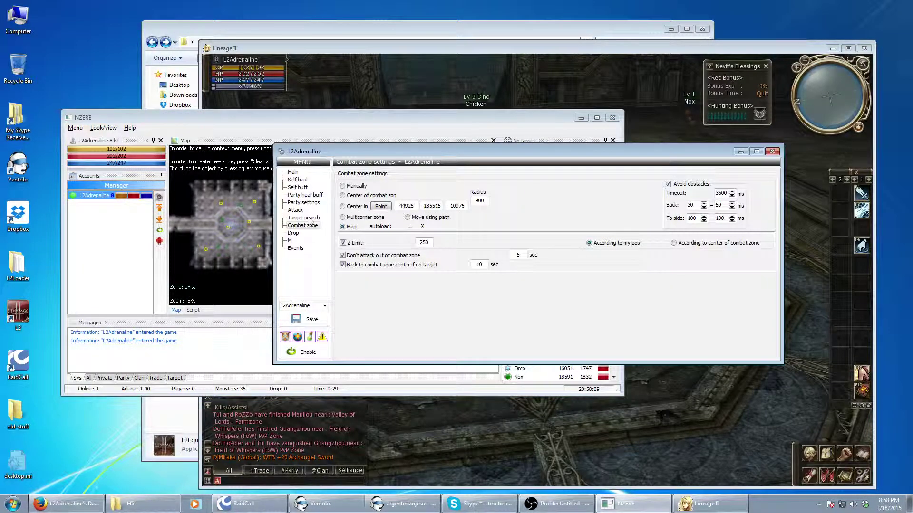
left_click(308, 352)
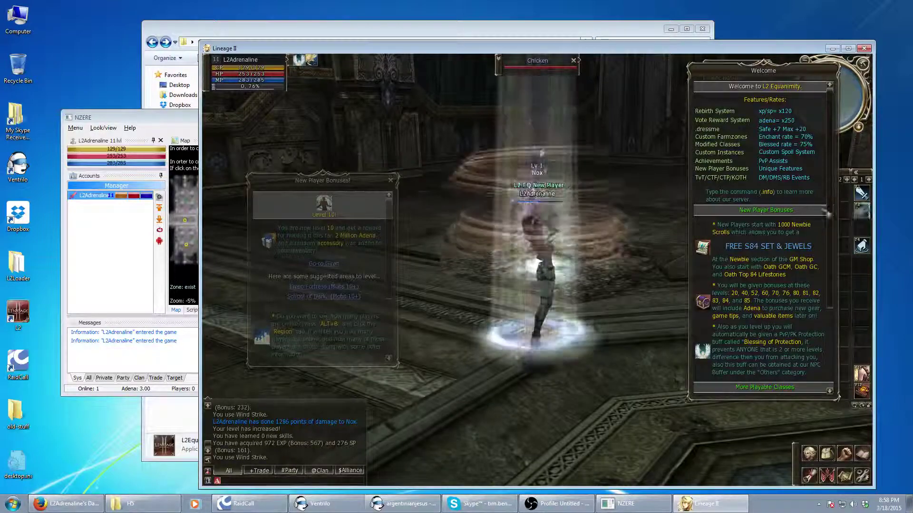
Scroll through the Welcome panel while the bot hunts Chickens and Nox
scroll(829, 243, "down", 5)
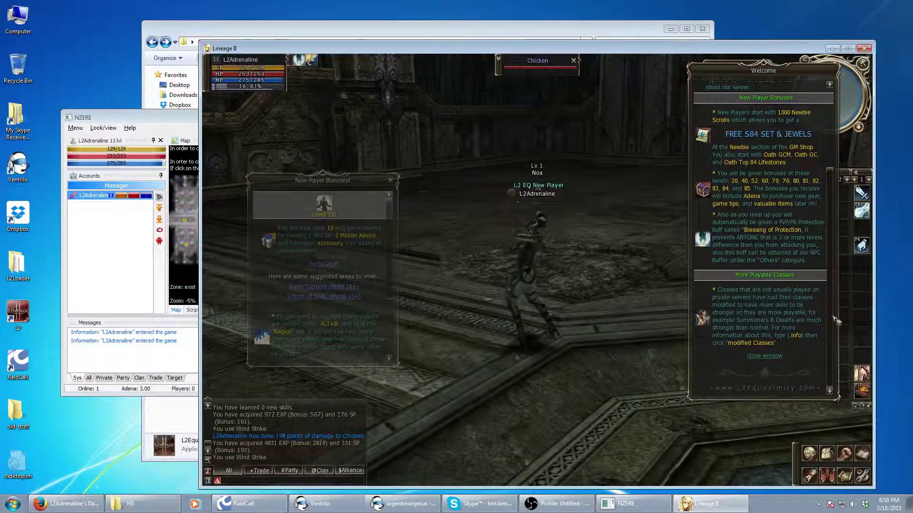
scroll(836, 321, "up", 5)
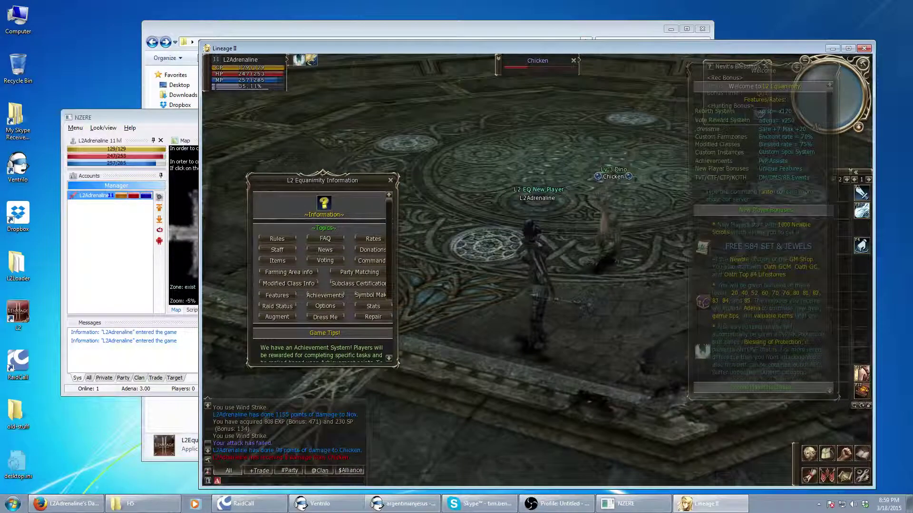
left_click(114, 285)
left_click(772, 151)
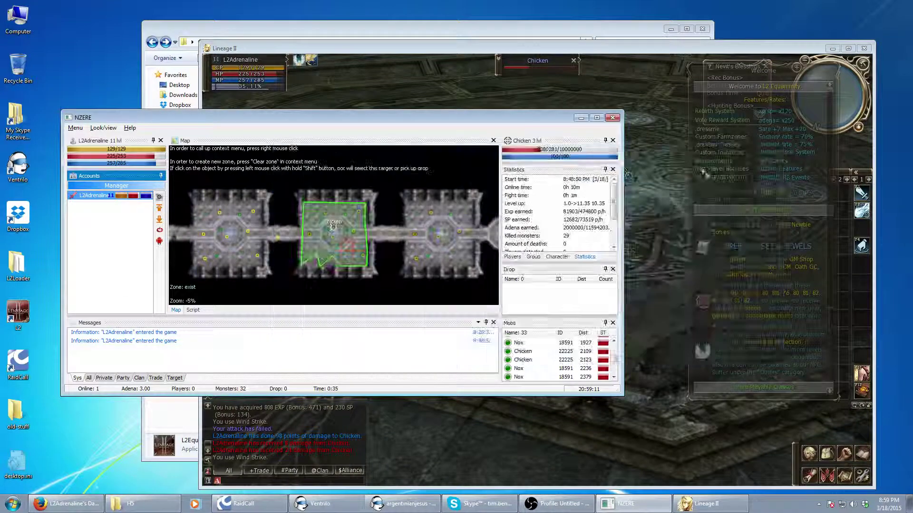
left_click(492, 422)
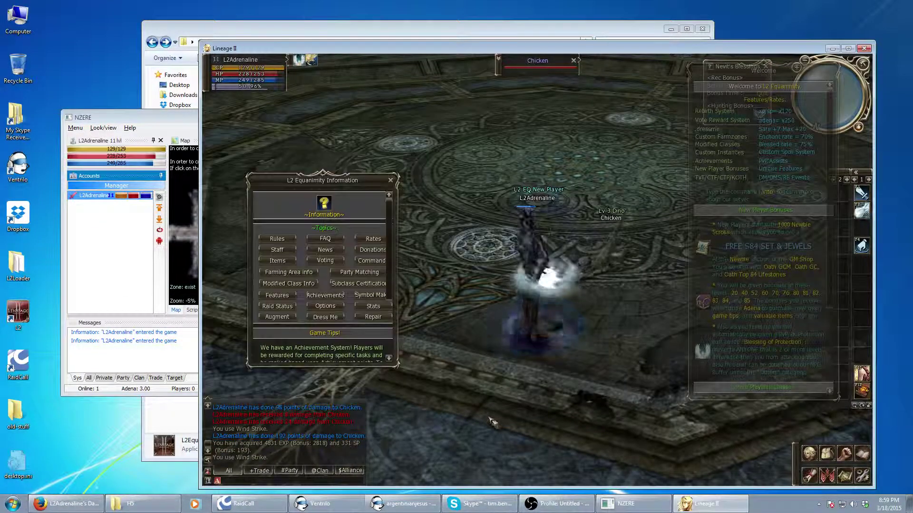
scroll(389, 295, "down", 3)
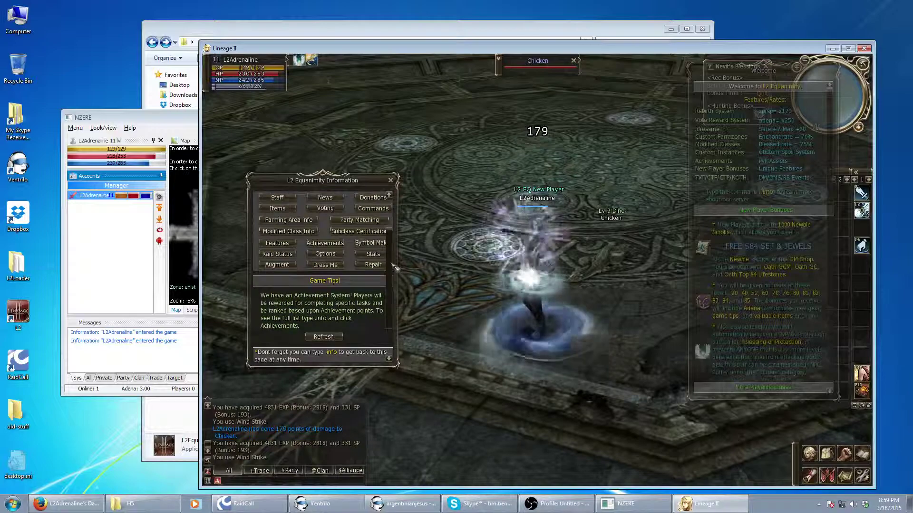
scroll(391, 296, "up", 4)
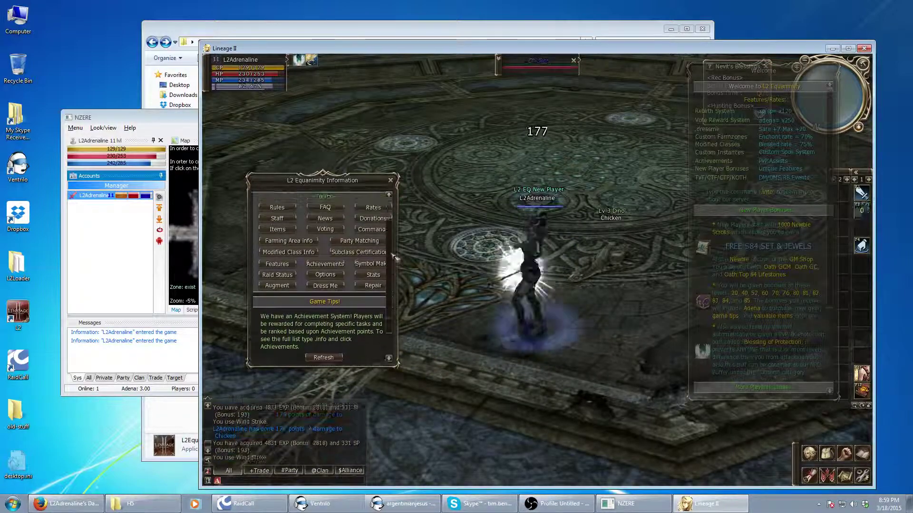
scroll(393, 252, "up", 2)
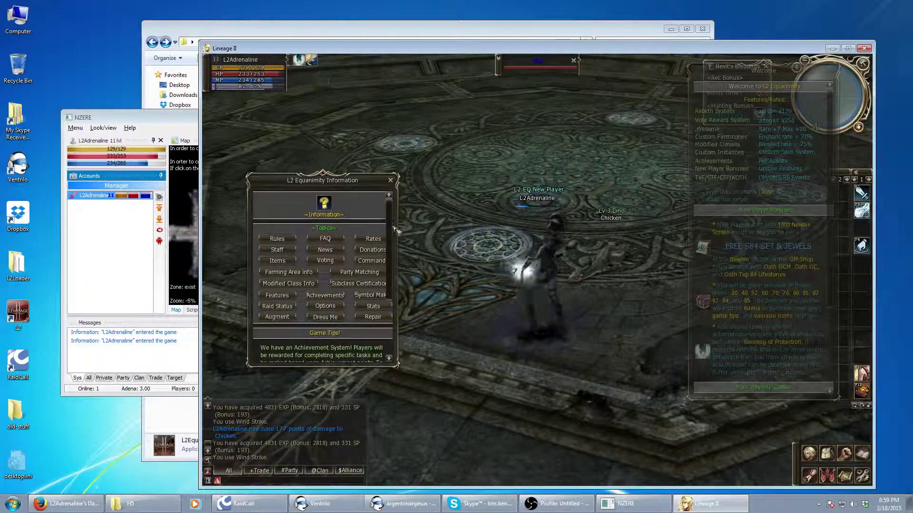
left_click(862, 453)
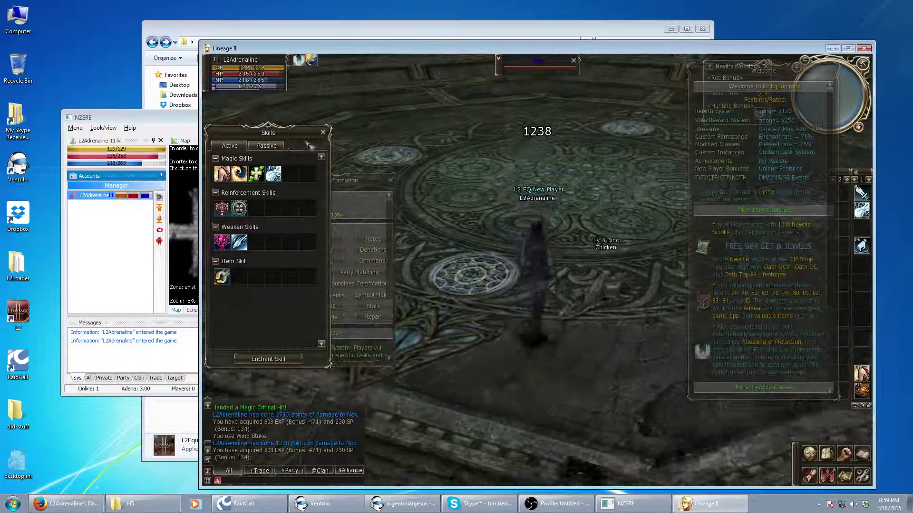
left_click(324, 133)
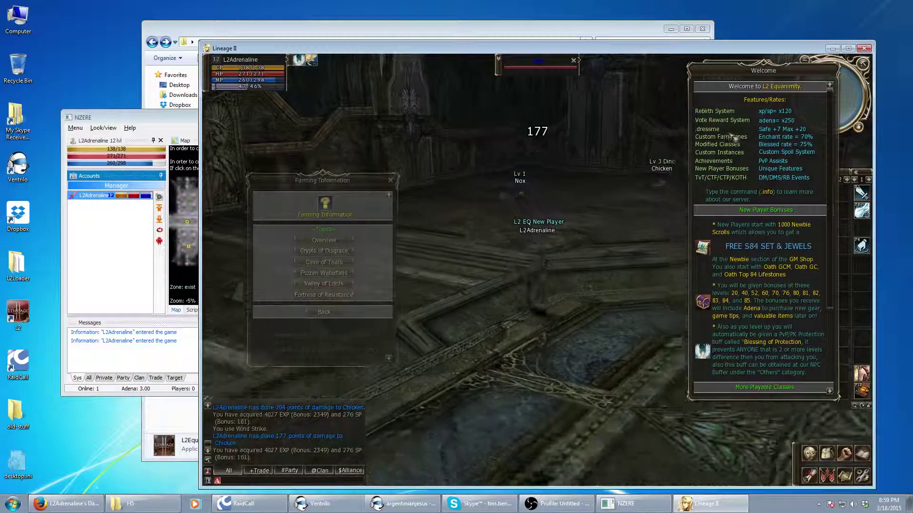
scroll(835, 158, "down", 1)
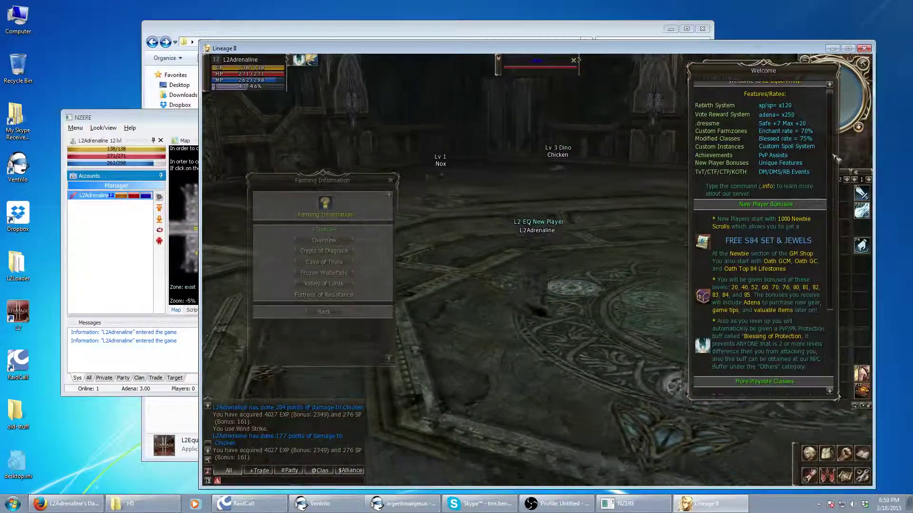
mouse_move(835, 157)
left_mouse_down()
mouse_move(835, 236)
mouse_move(832, 143)
left_mouse_up()
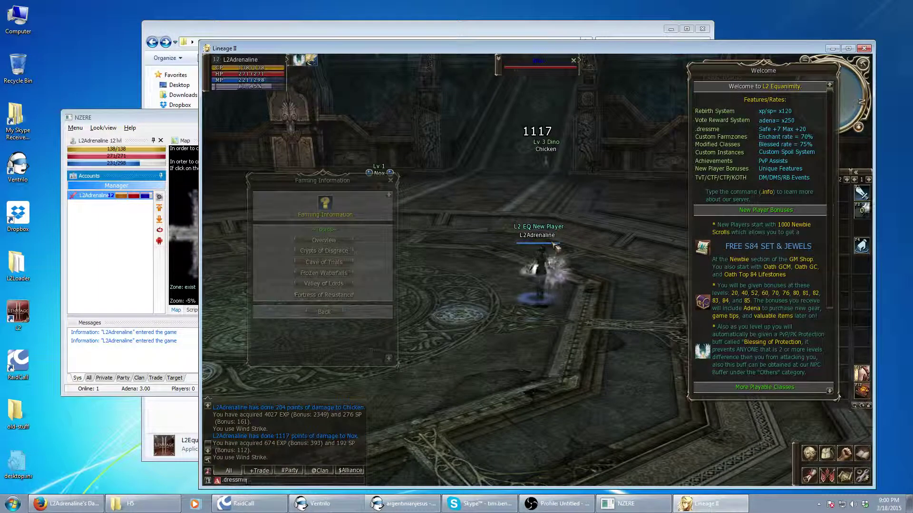
Send the .dressme chat command and try toggling dressme mode on
key("Return")
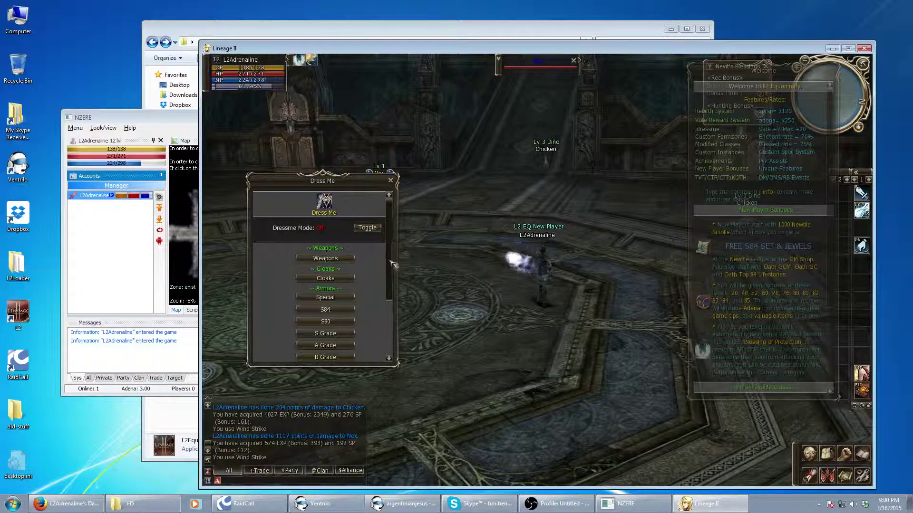
scroll(390, 266, "down", 2)
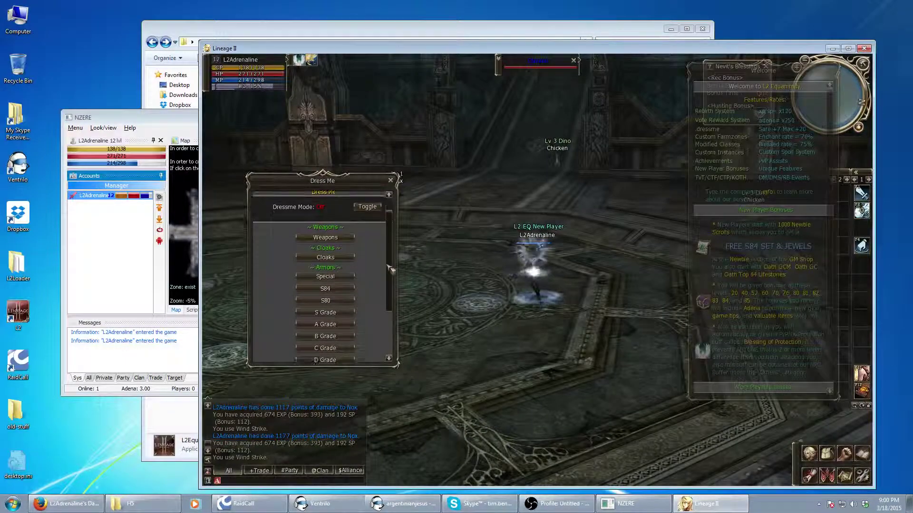
left_click_drag(387, 267, 373, 235)
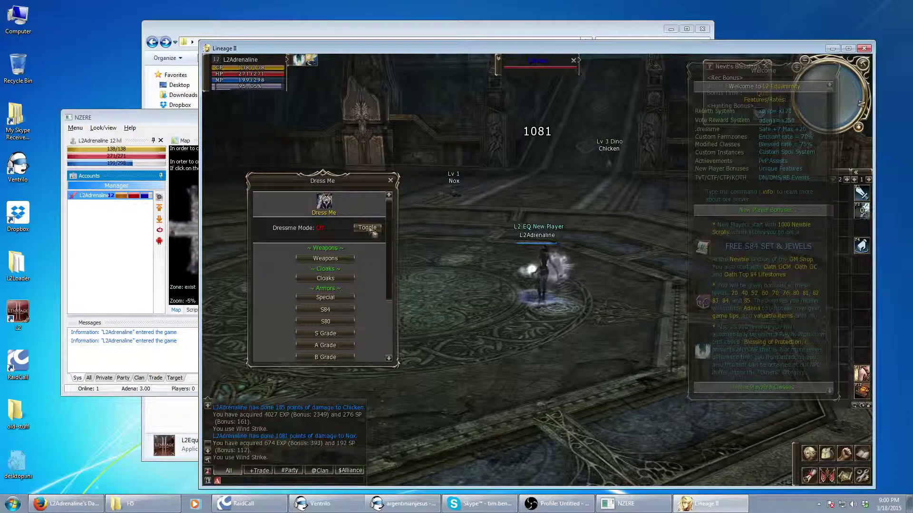
left_click(372, 230)
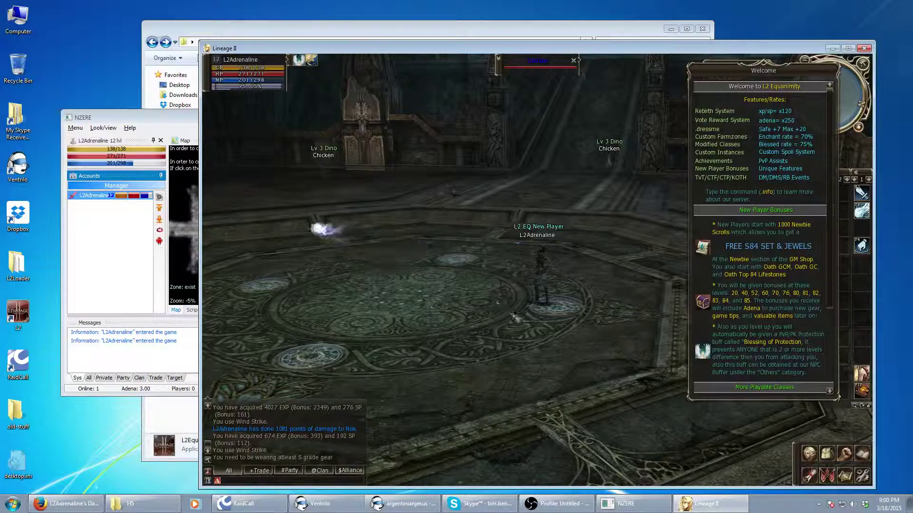
key("F1")
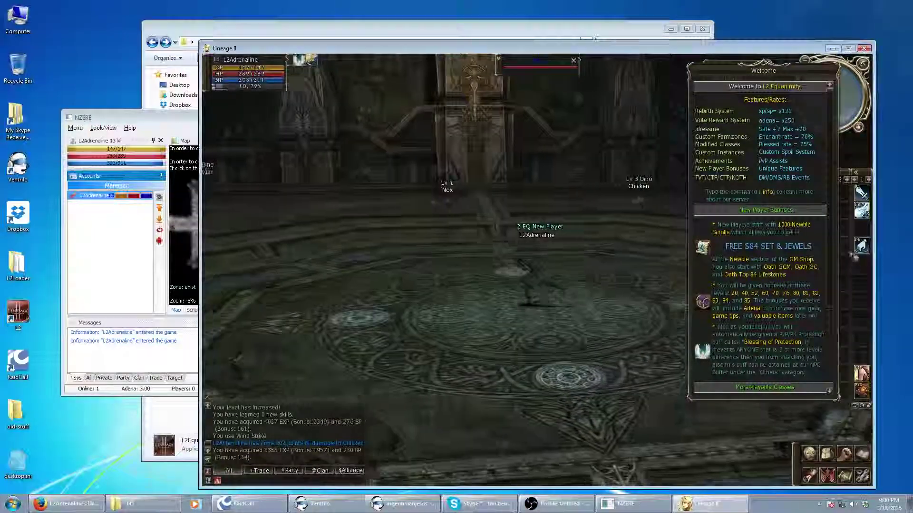
Close the Welcome window and bring the NZERE bot map to the front
scroll(830, 249, "down", 5)
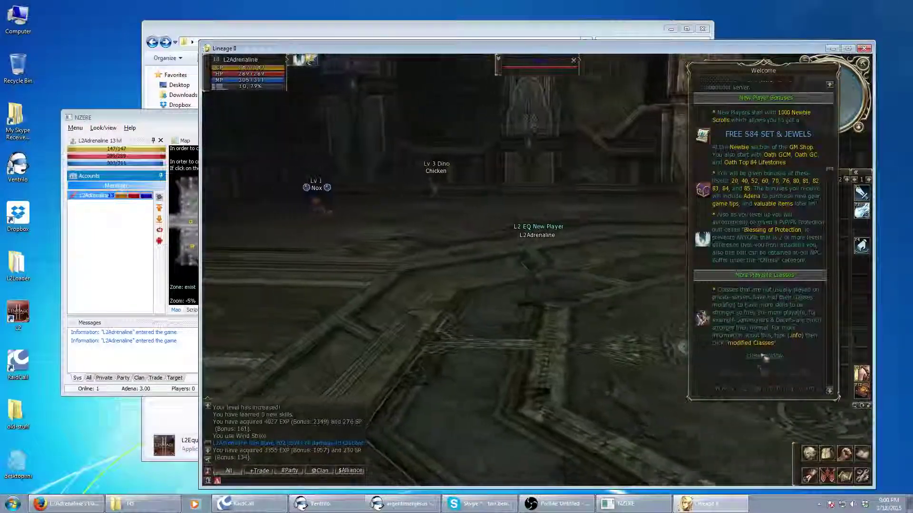
key("Escape")
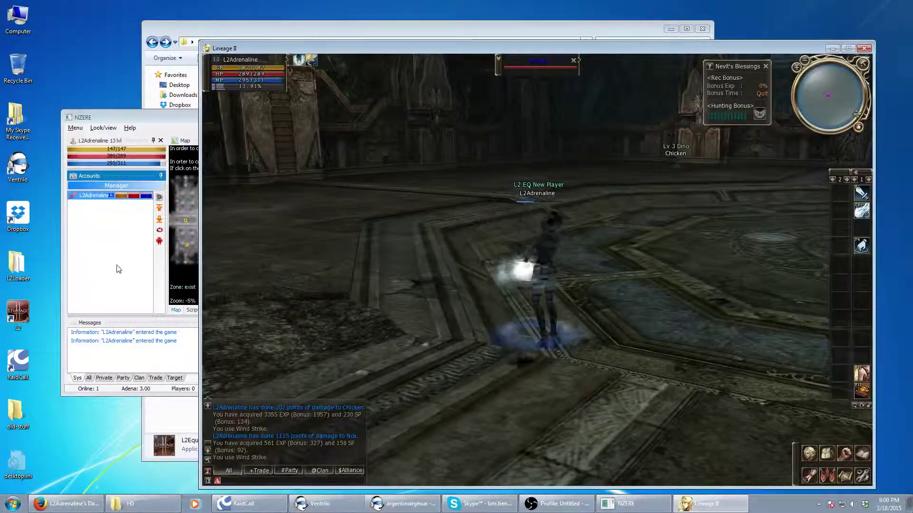
left_click(119, 269)
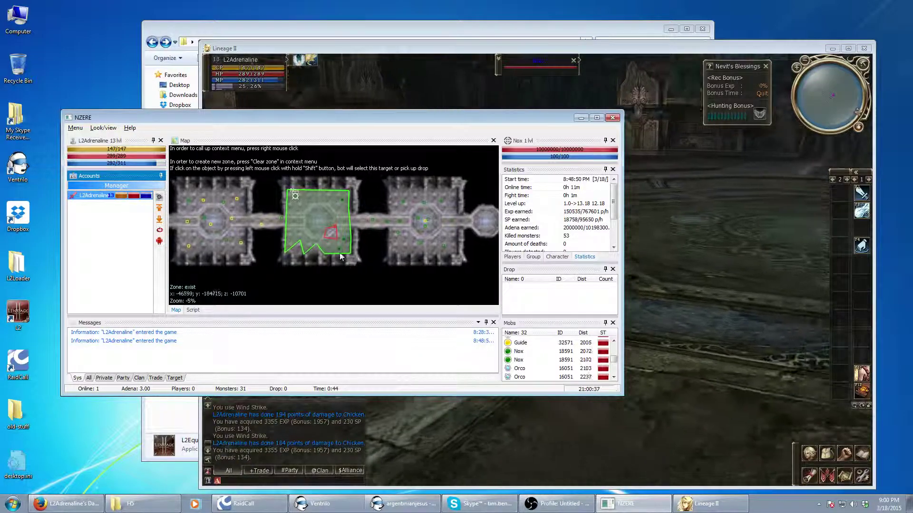
Turn the bot on for the character, walk into the next hall, and return to NZERE
left_click(159, 231)
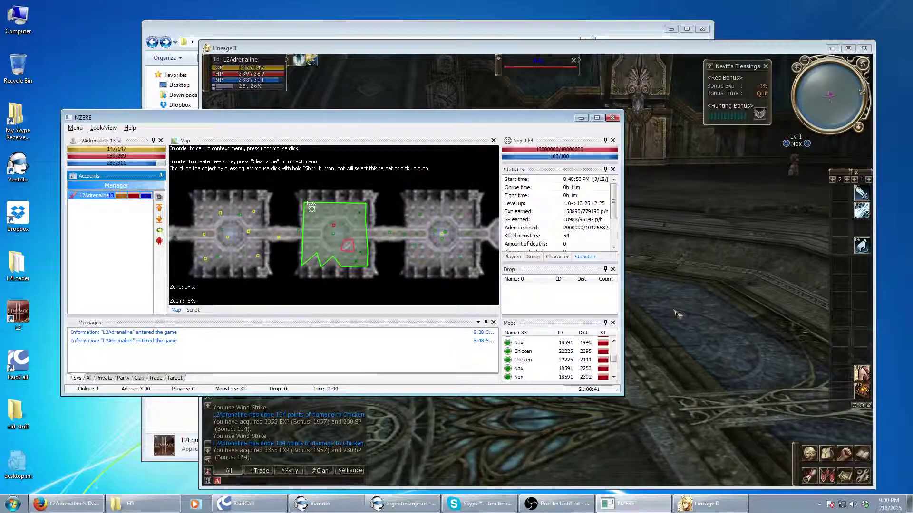
left_click(677, 313)
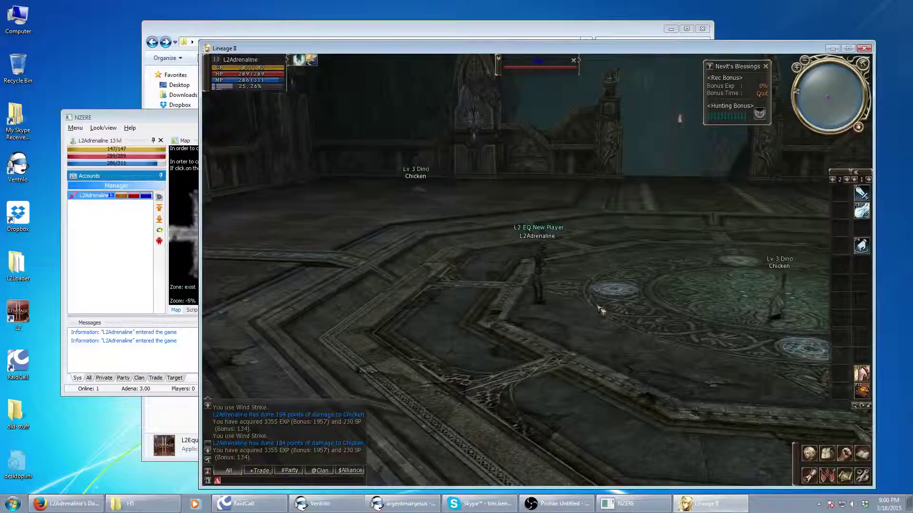
left_click(845, 476)
key("Escape")
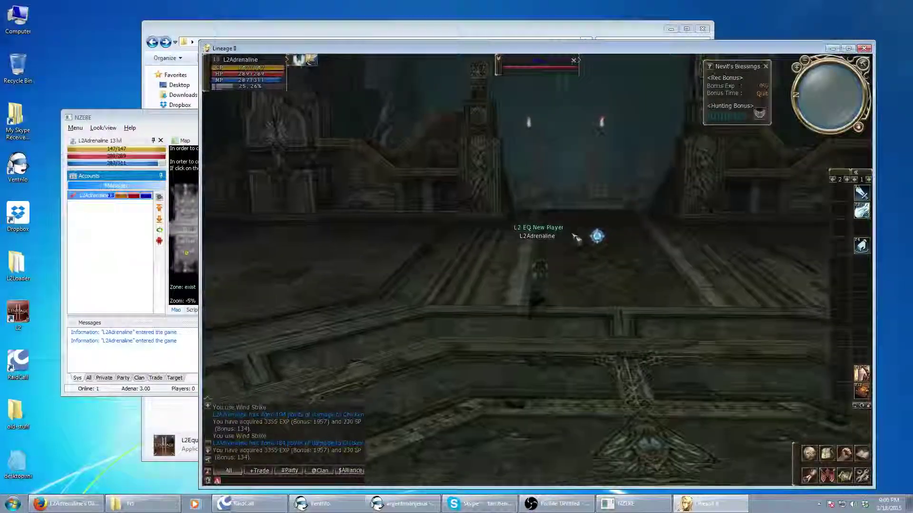
left_click(540, 375)
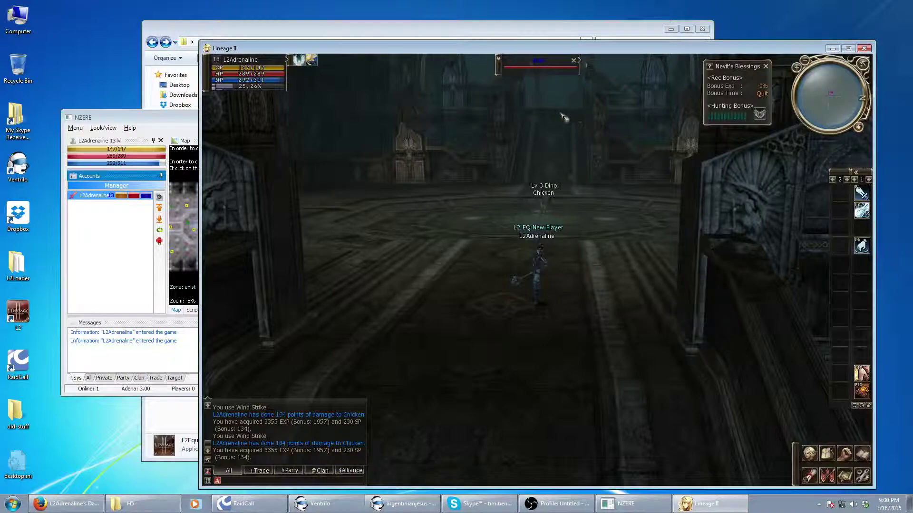
left_click(79, 315)
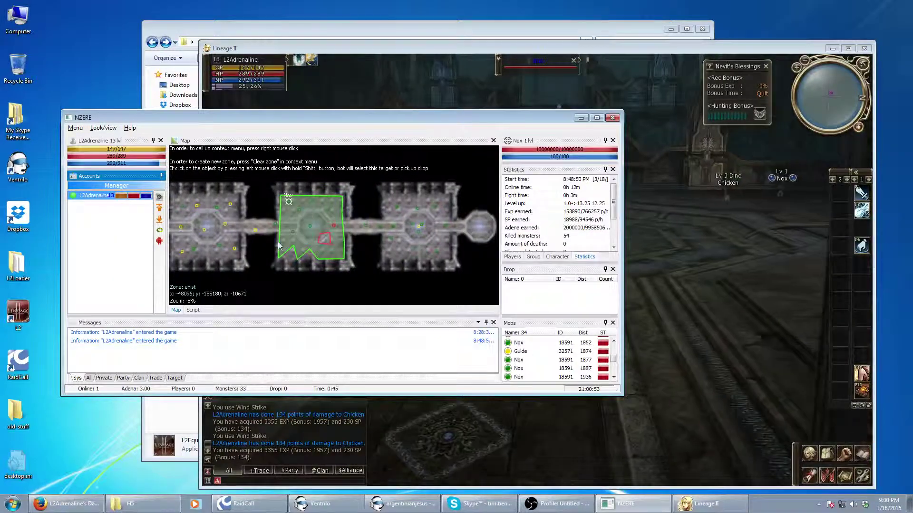
Enter zone editing, drag a corner vertex, and clear the farming zone
right_click(332, 215)
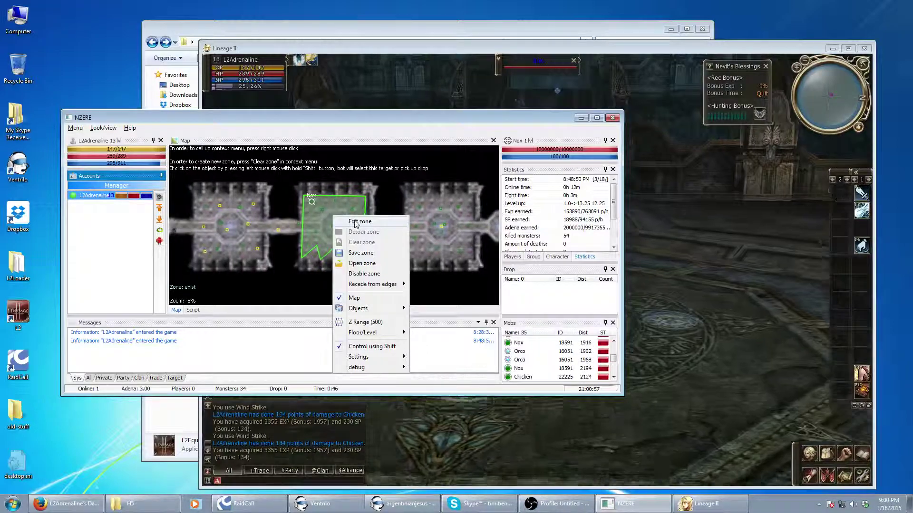
left_click(356, 221)
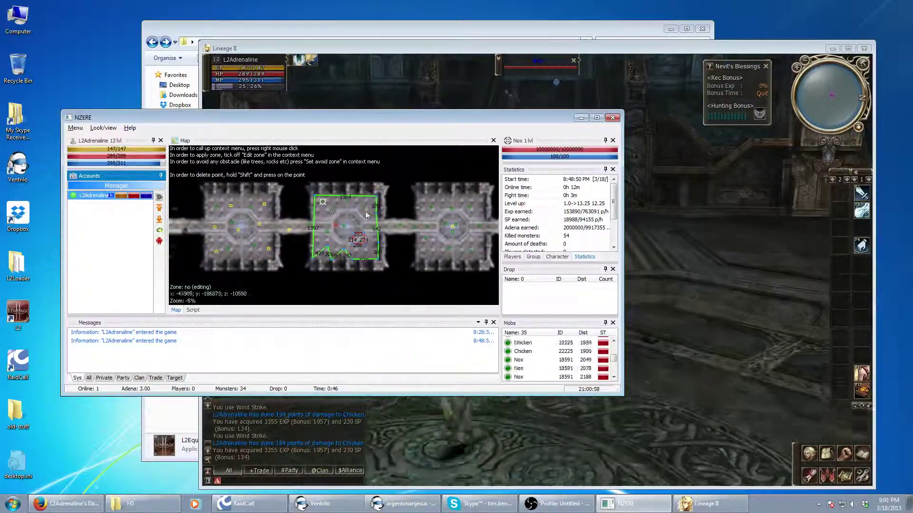
mouse_move(379, 201)
left_mouse_down()
mouse_move(361, 225)
mouse_move(385, 199)
left_mouse_up()
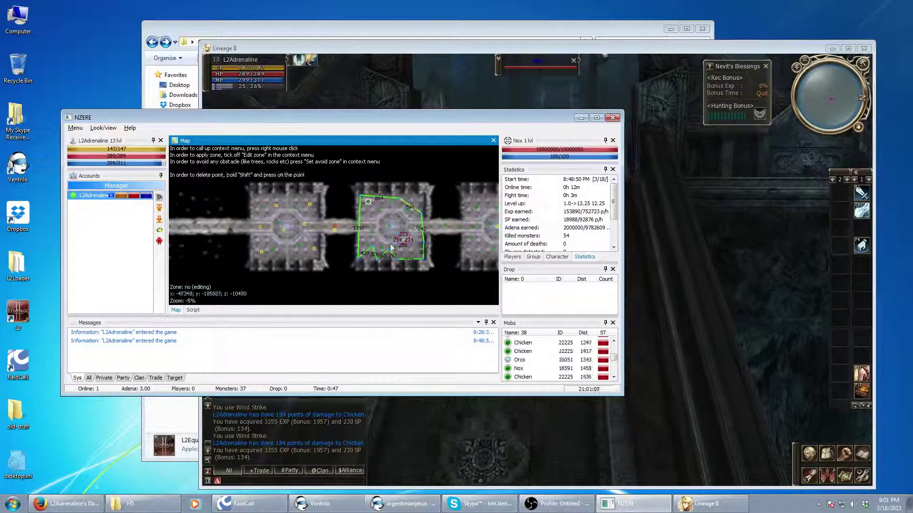
right_click(391, 185)
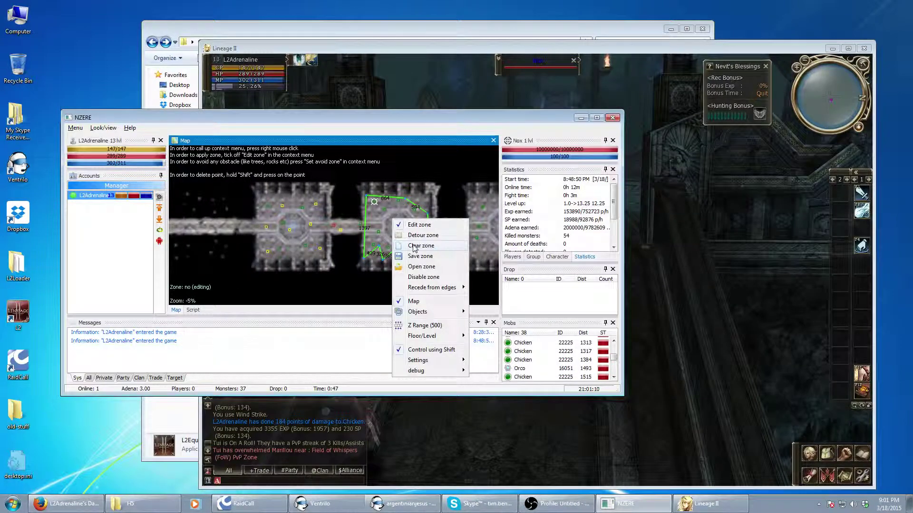
left_click(398, 234)
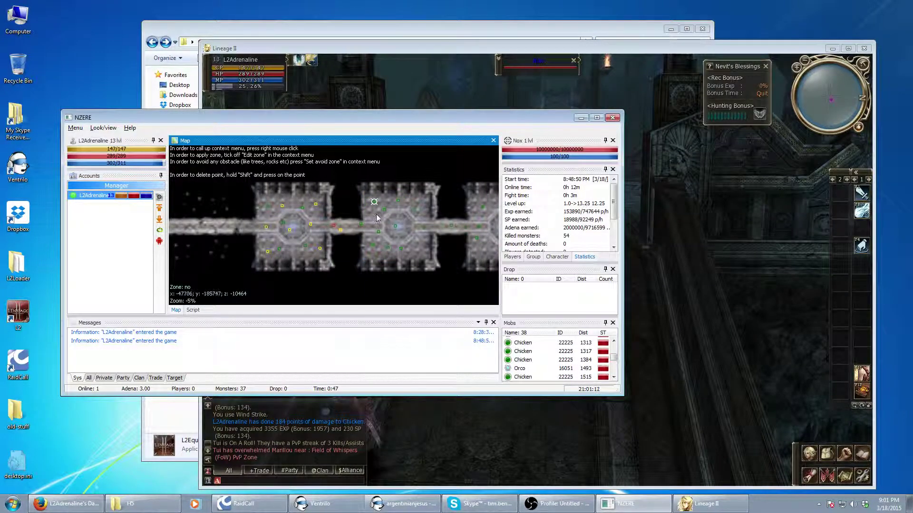
Untick Edit zone and switch back to the game window
right_click(377, 218)
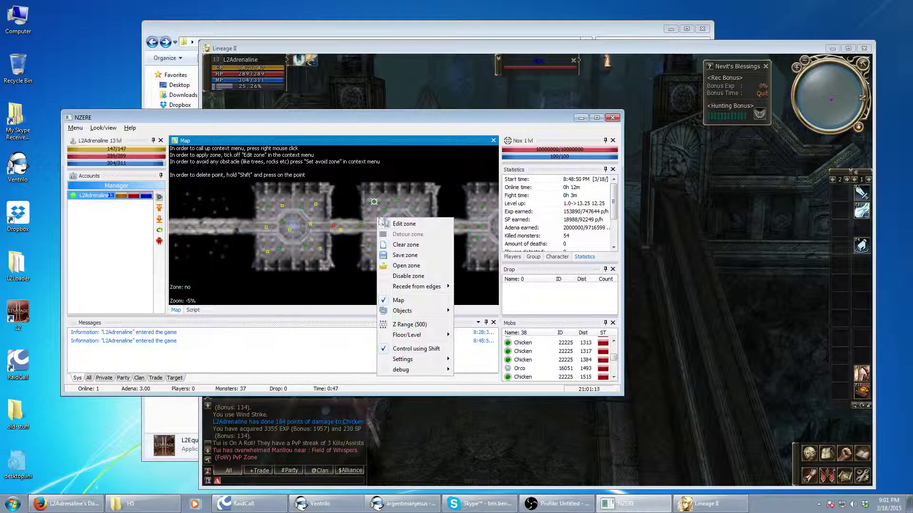
left_click(407, 224)
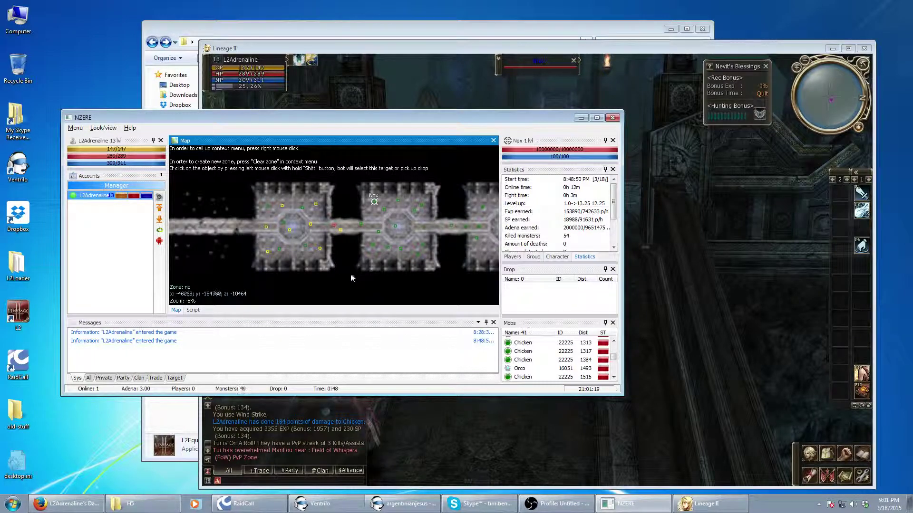
left_click(438, 428)
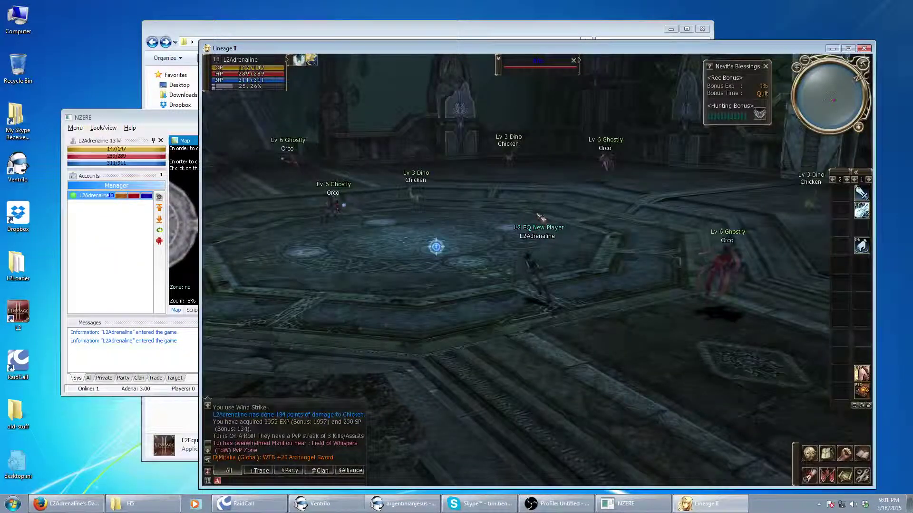
Set the combat zone to Center in point with a Square of radius 900
left_click(159, 197)
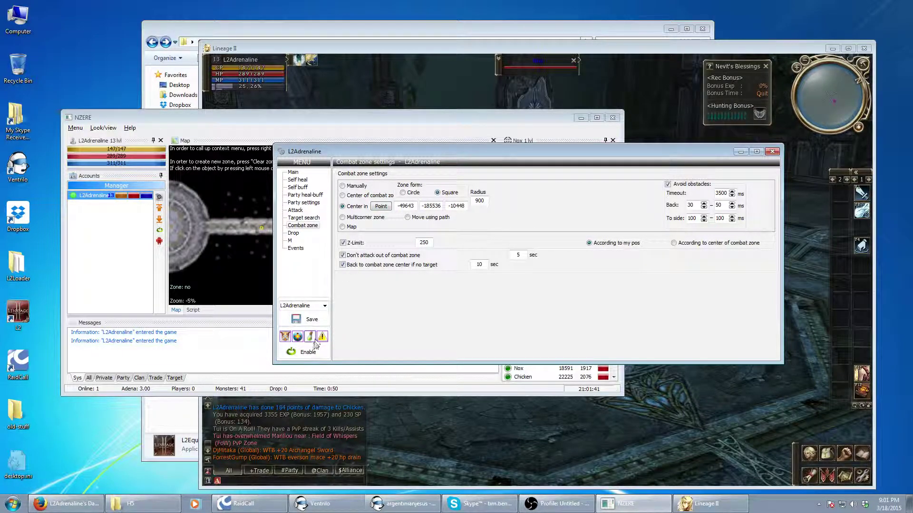
left_click(758, 443)
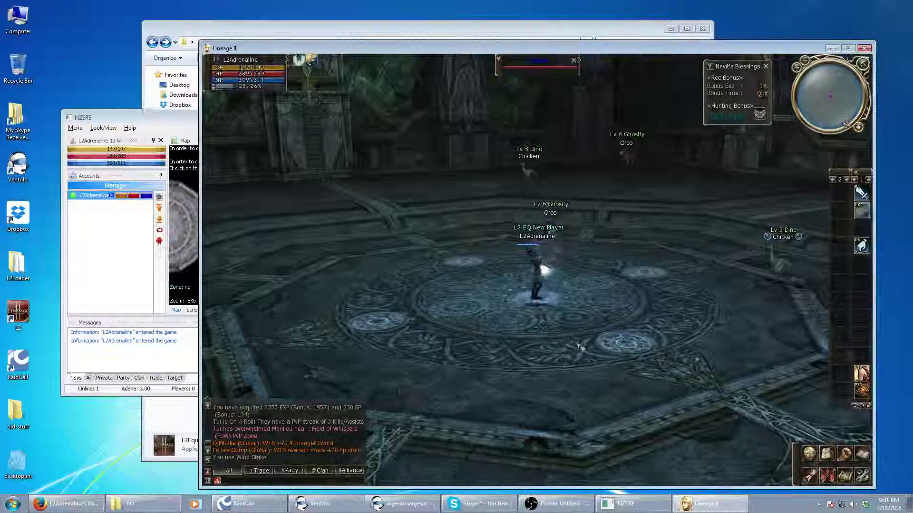
Open the inventory (28/100 slots, 3,000,000 adena) with Alt+V and centre it on screen
key("alt+v")
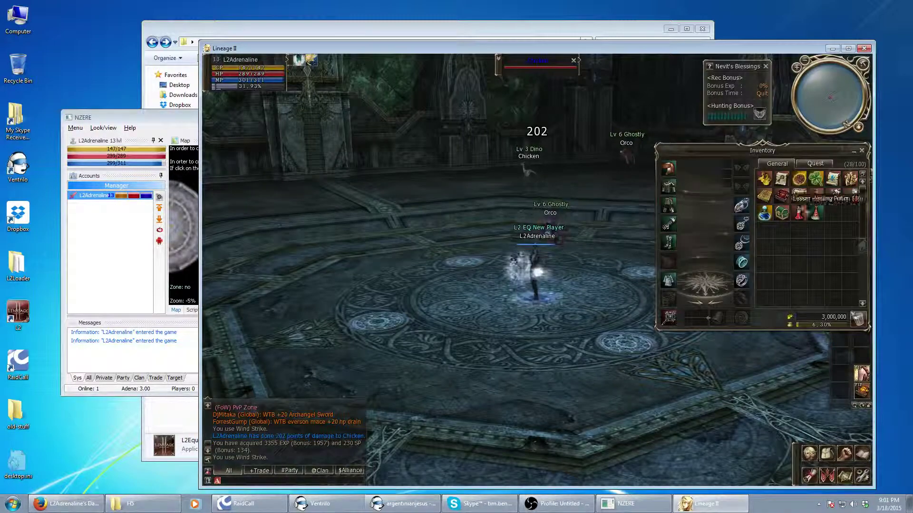
left_click_drag(799, 154, 523, 173)
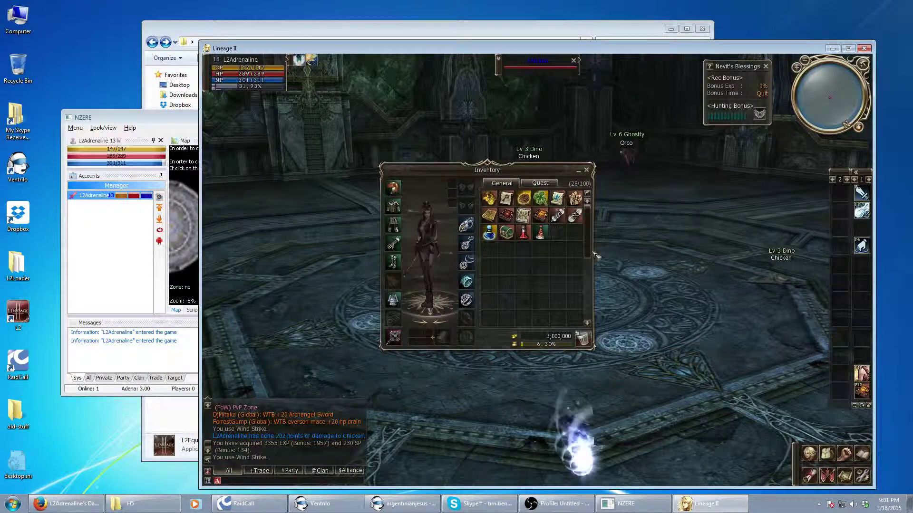